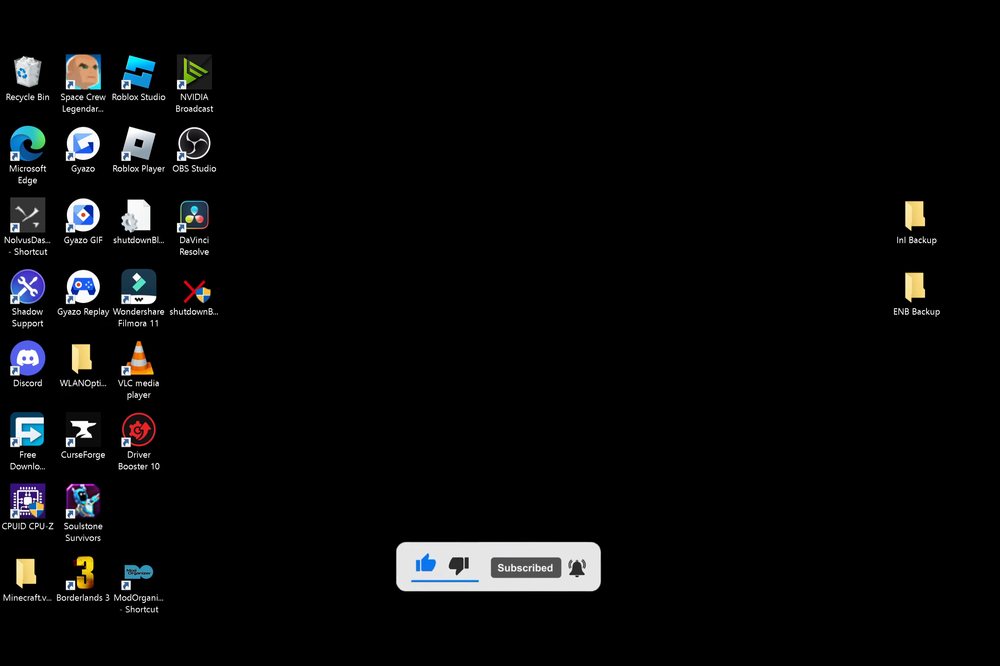
Open Microsoft Edge and search the web for "rudy enb for nat 3"
click(319, 613)
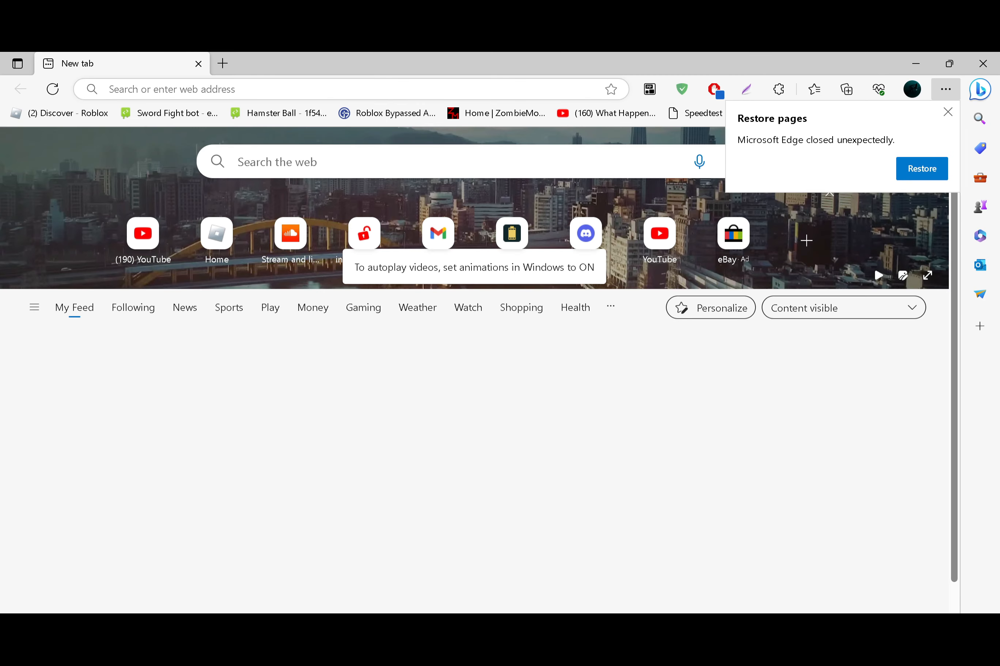
click(275, 89)
text(rudy)
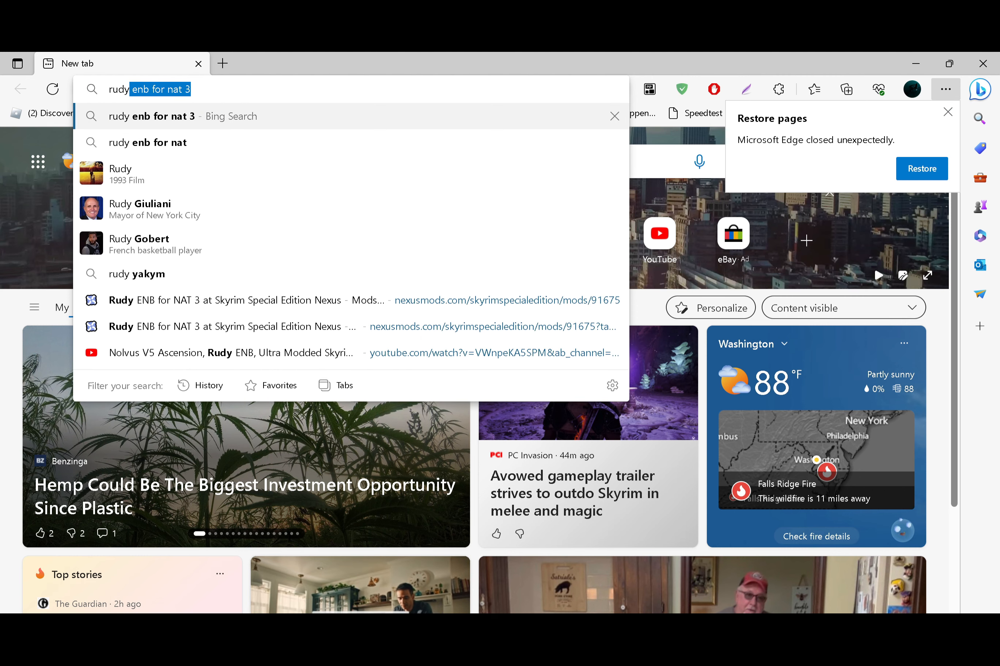
text( enb for nay)
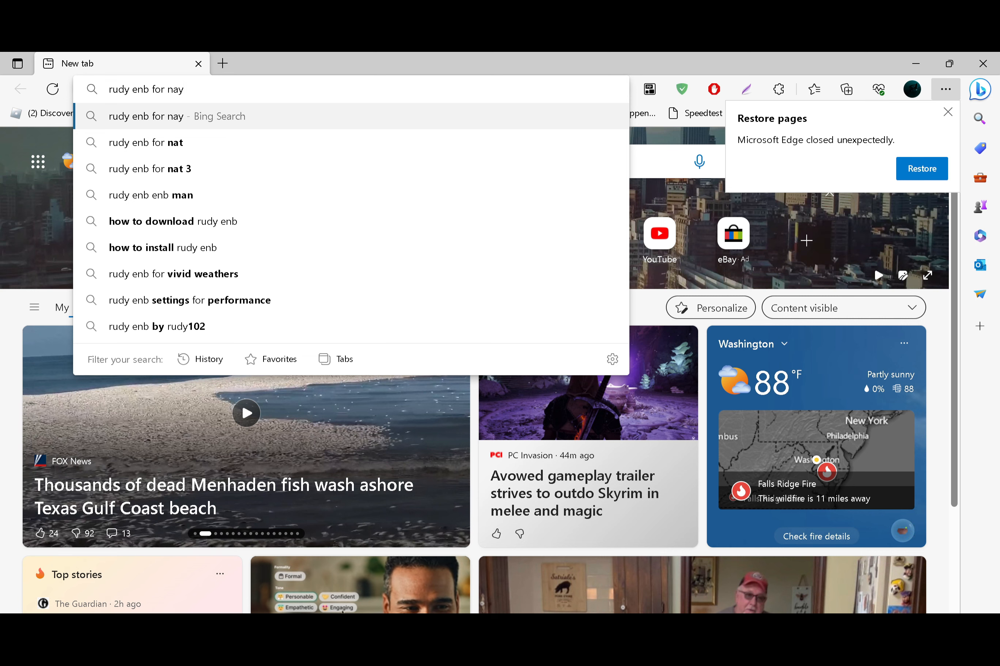
key(BackSpace)
key(BackSpace)
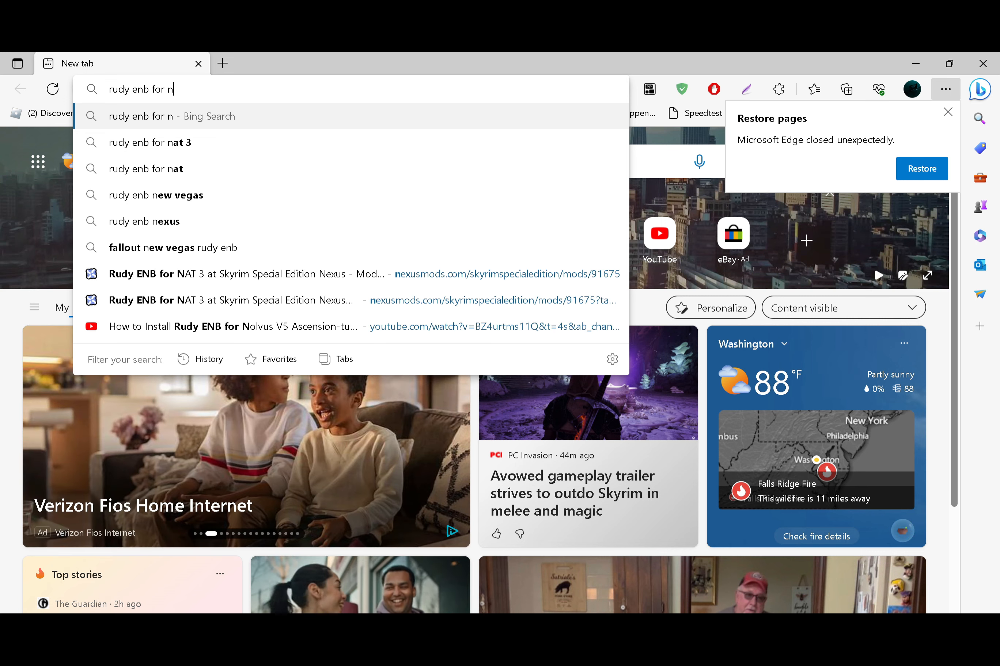
text(at 3)
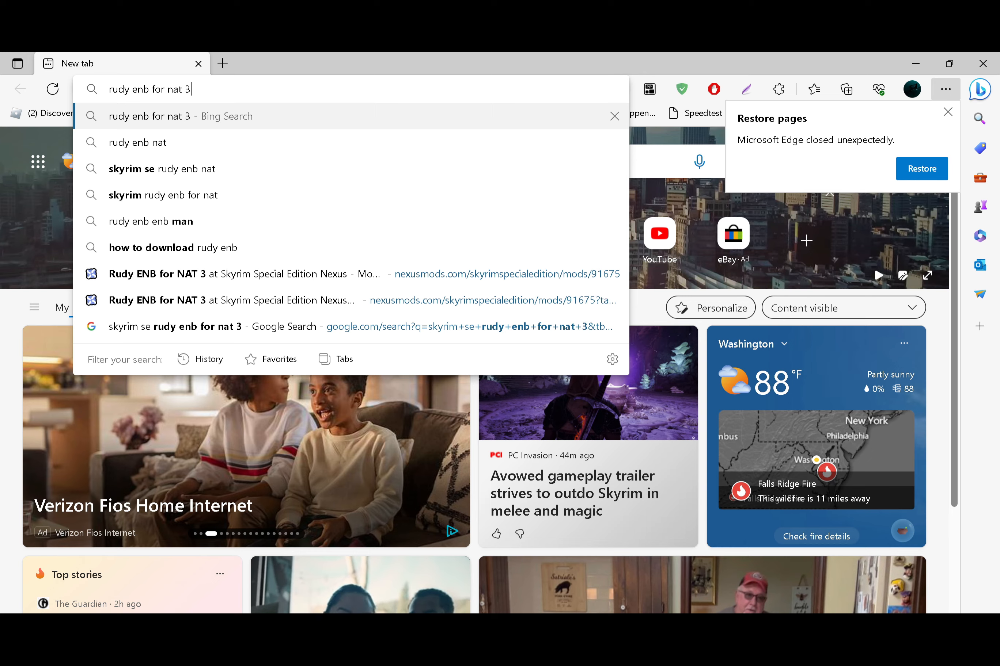
key(Return)
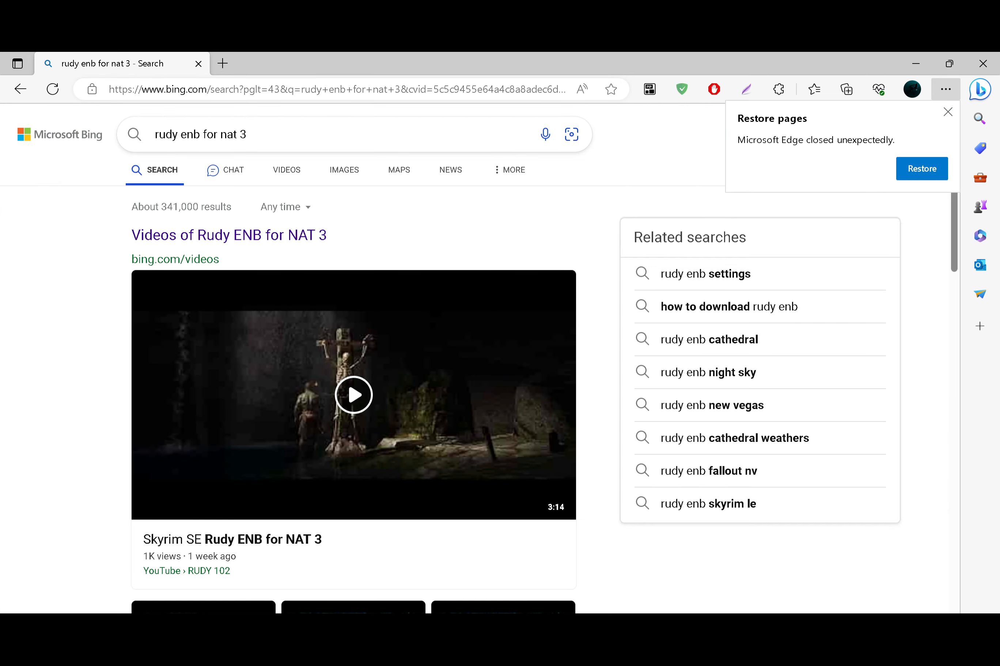
View the main files of the Rudy ENB for NAT 3 mod on the Skyrim Special Edition Nexus, and close the browser
scroll(417, 319, down, 8)
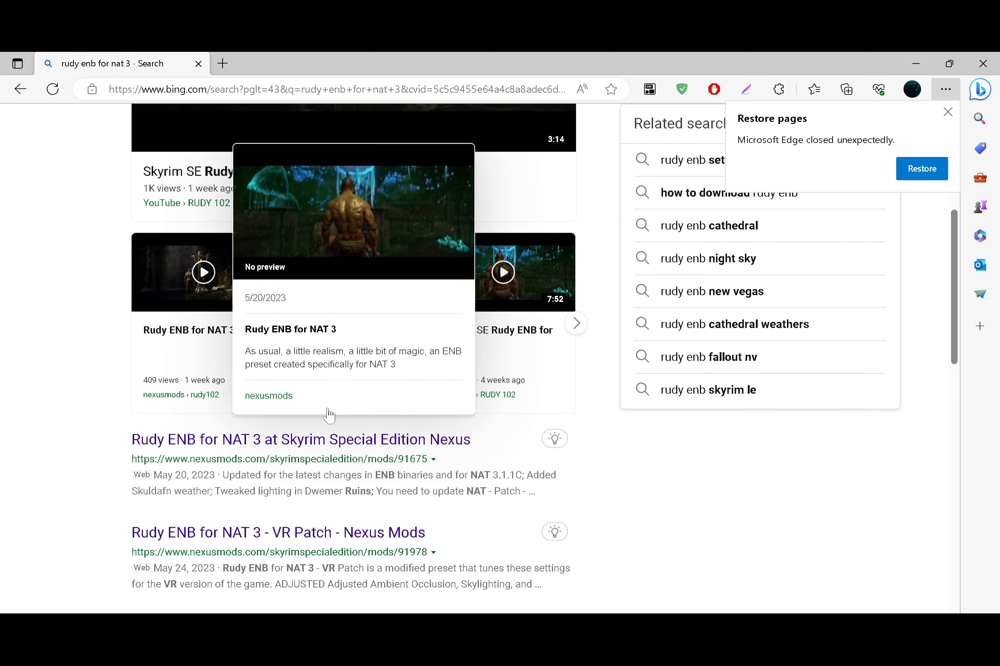
click(279, 443)
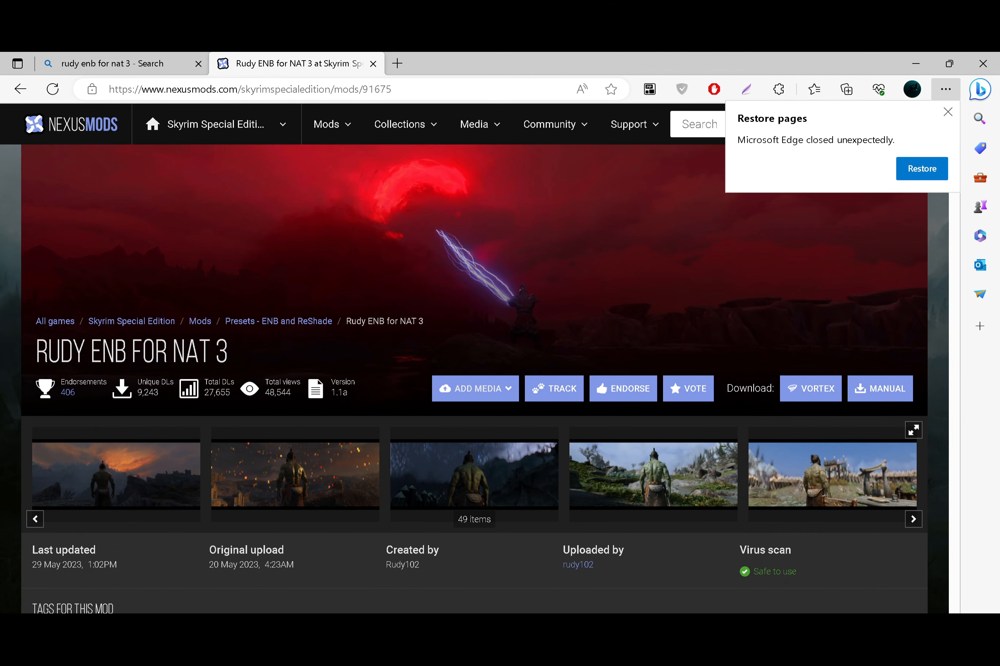
scroll(246, 356, down, 8)
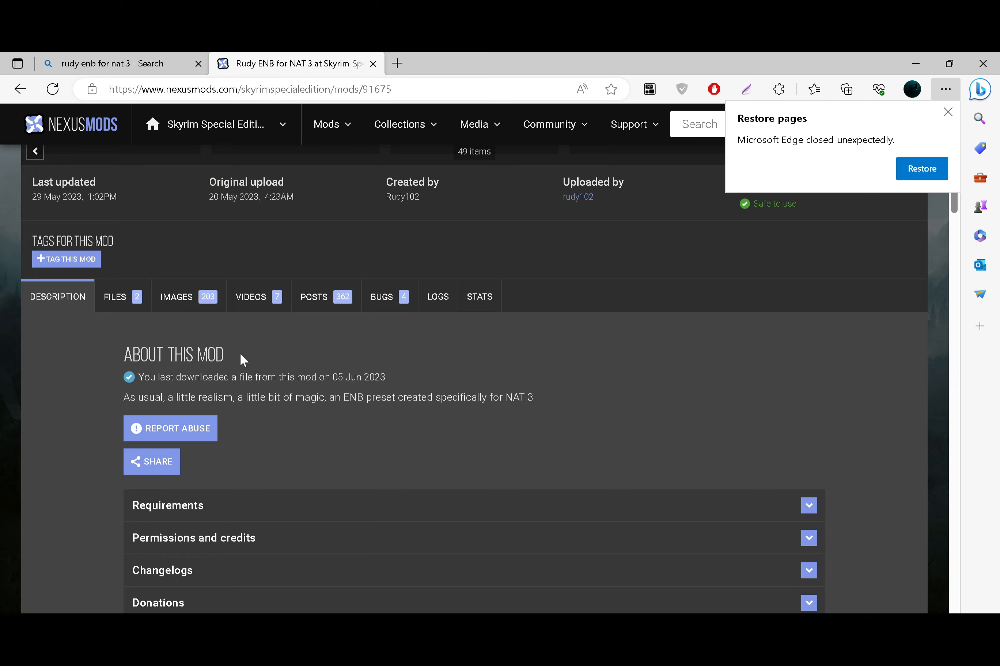
click(129, 308)
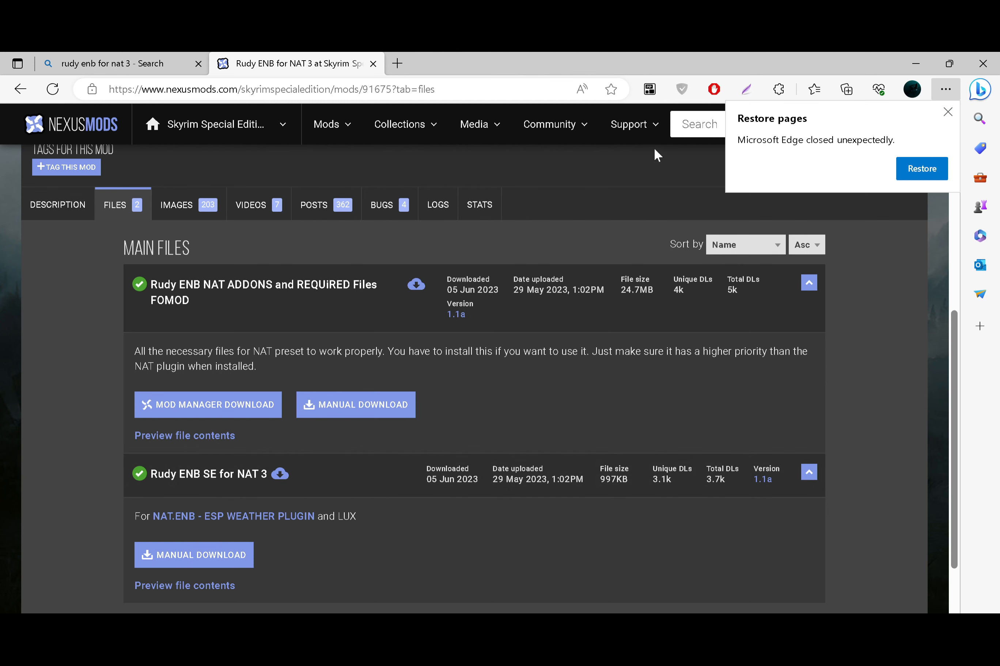
click(979, 63)
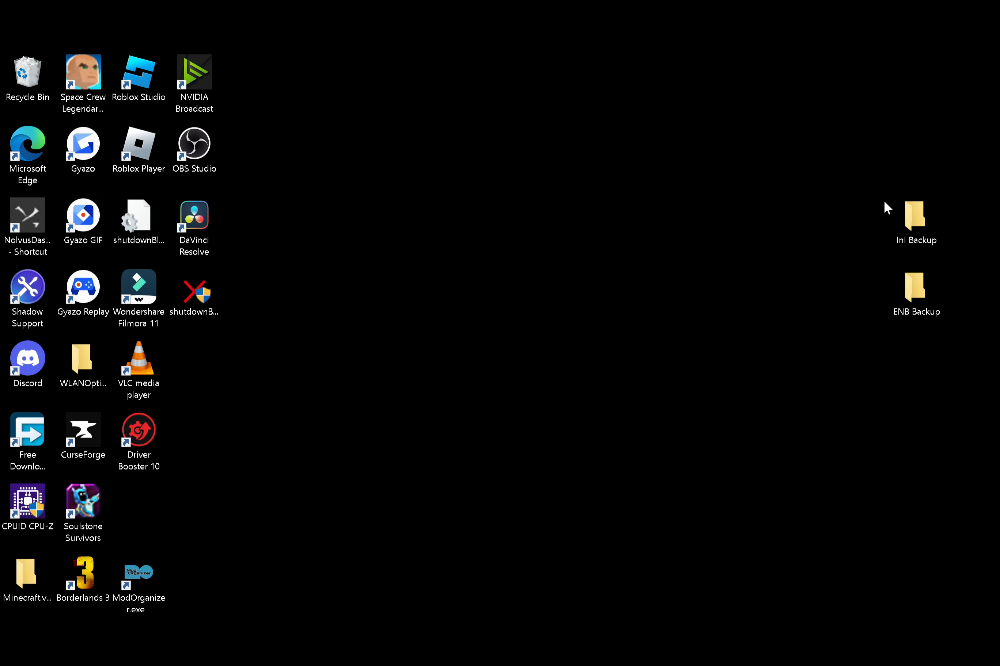
Move the ENB Backup folder lower on the desktop and open it in a window docked to one half of the screen
drag(913, 225, 919, 182)
drag(915, 287, 635, 358)
click(672, 433)
drag(929, 153, 932, 225)
drag(630, 373, 899, 345)
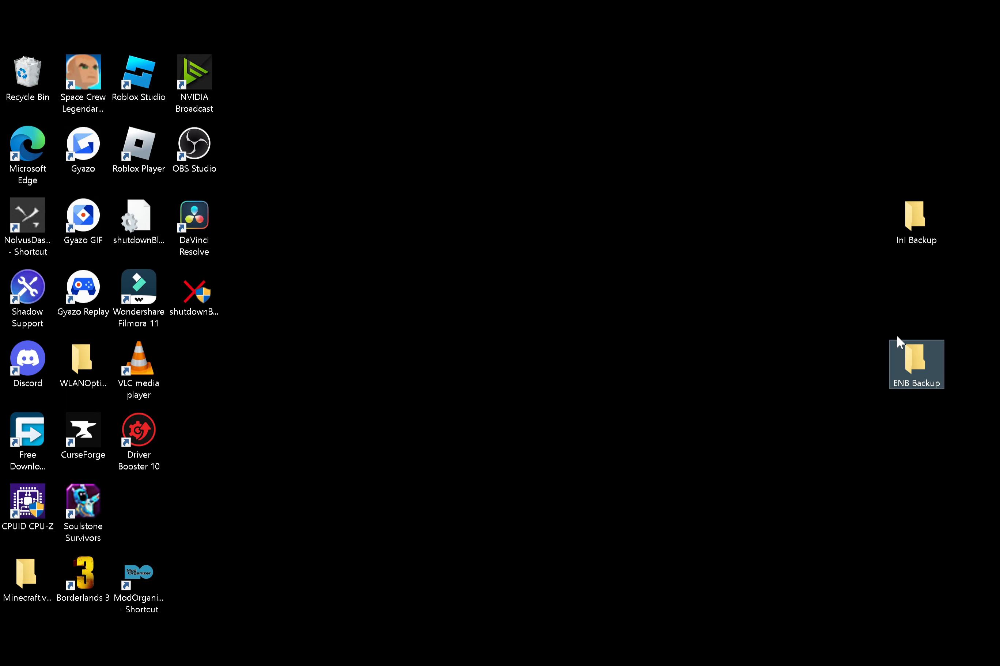
double_click(923, 369)
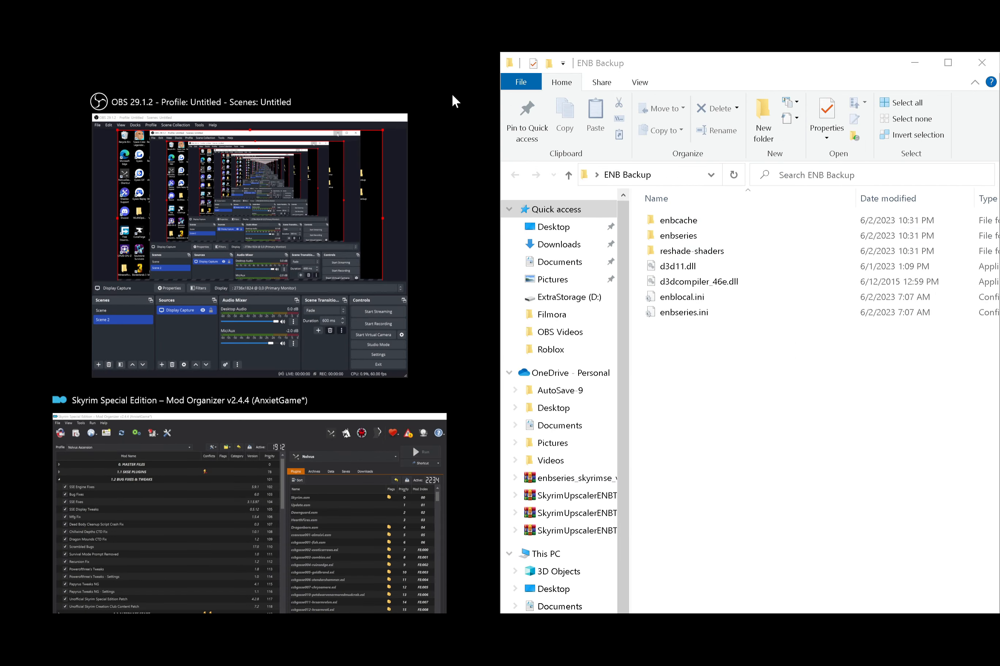
click(453, 315)
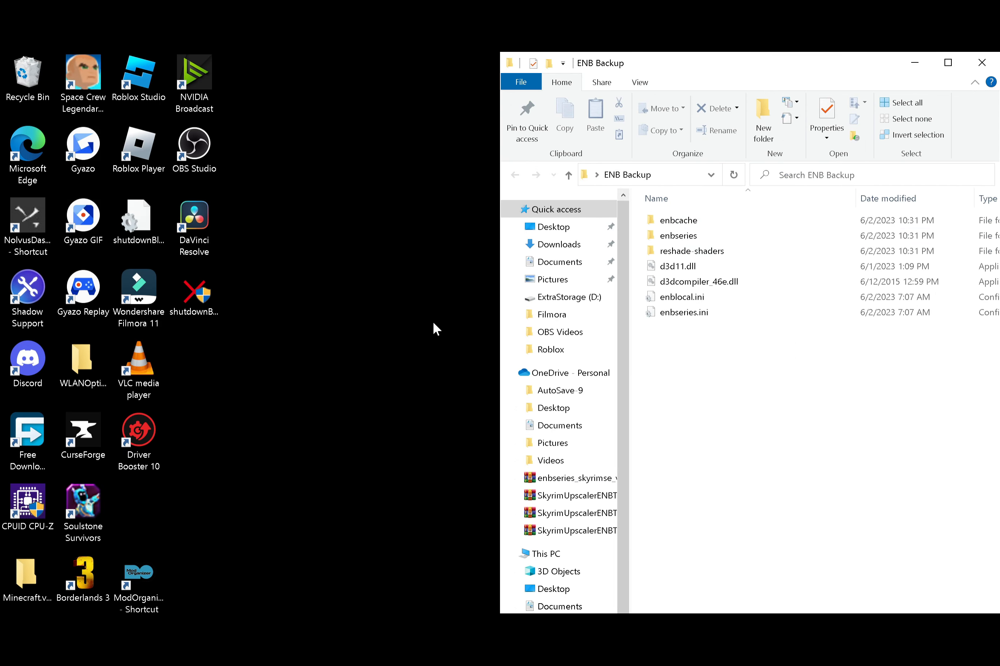
Open the STOCK GAME folder from Mod Organizer and dock its window beside the ENB Backup window
double_click(132, 581)
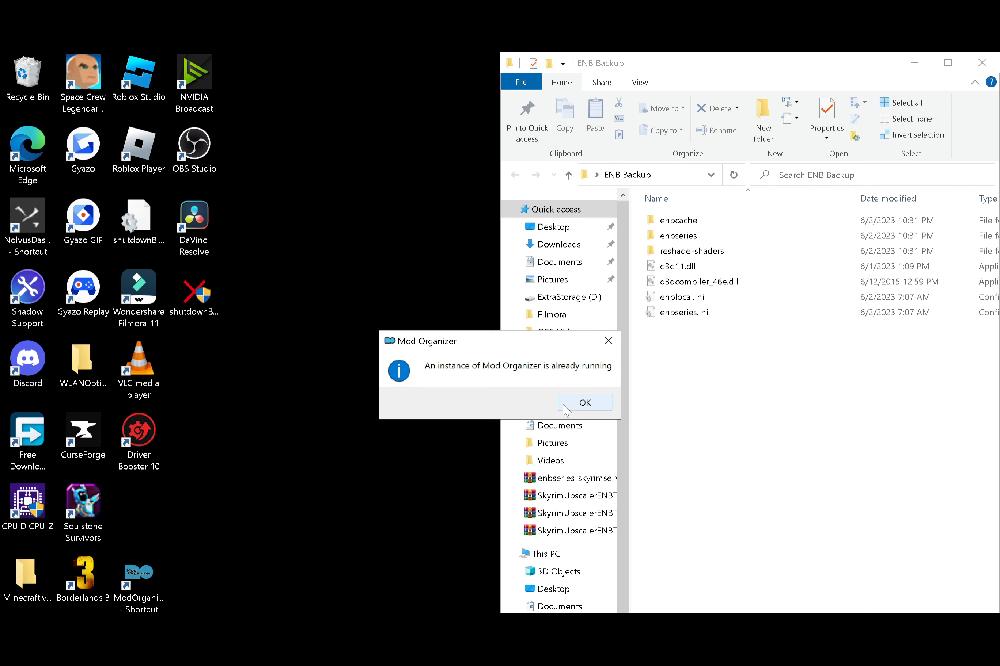
click(565, 409)
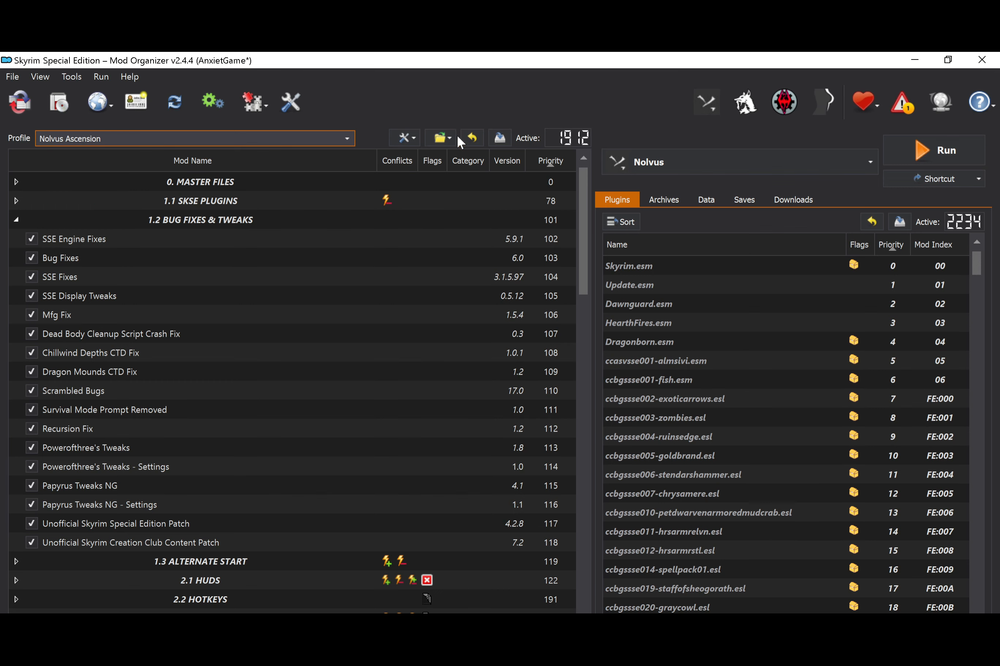
click(449, 138)
click(458, 159)
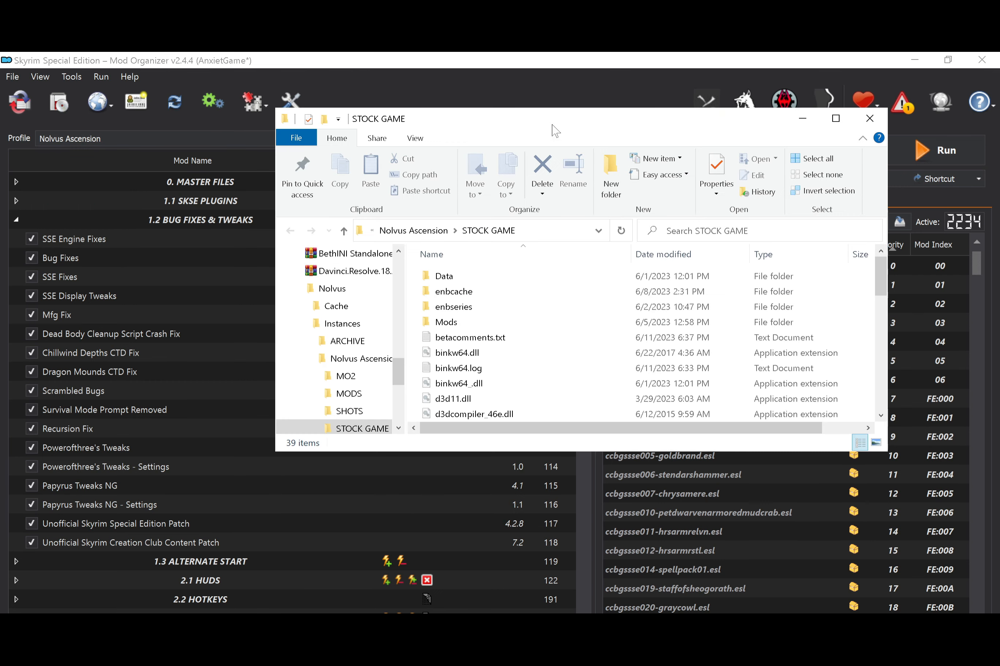
click(914, 60)
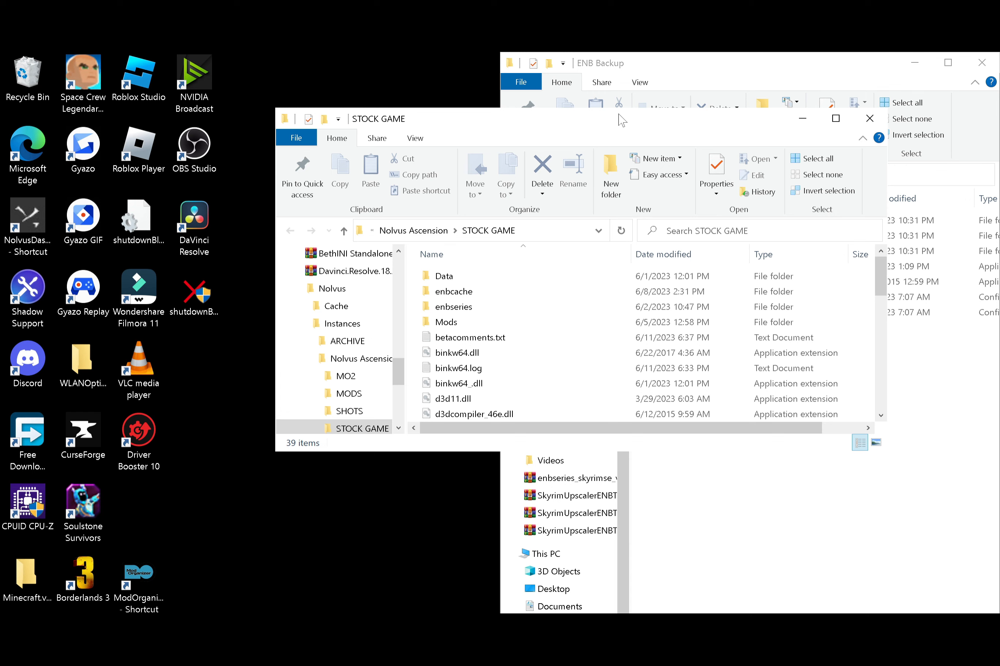
drag(621, 120, 2, 178)
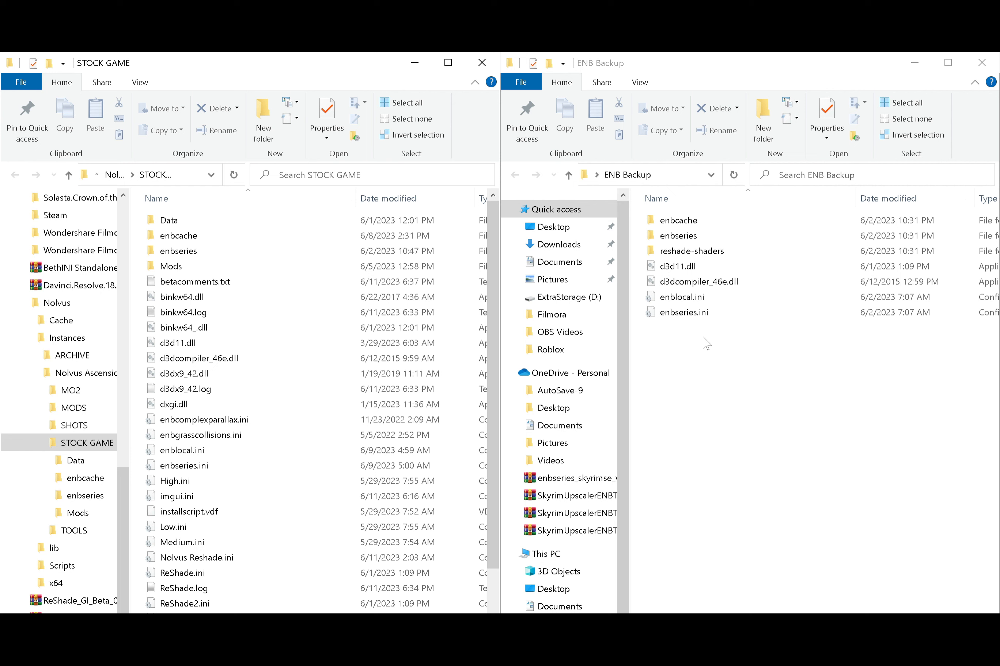
Select enbseries.ini, enblocal.ini and the reshade-shaders, enbseries and enbcache folders in ENB Backup to indicate the items that need backing up
mouse_move(702, 326)
mouse_down()
mouse_move(696, 222)
mouse_move(696, 326)
mouse_up()
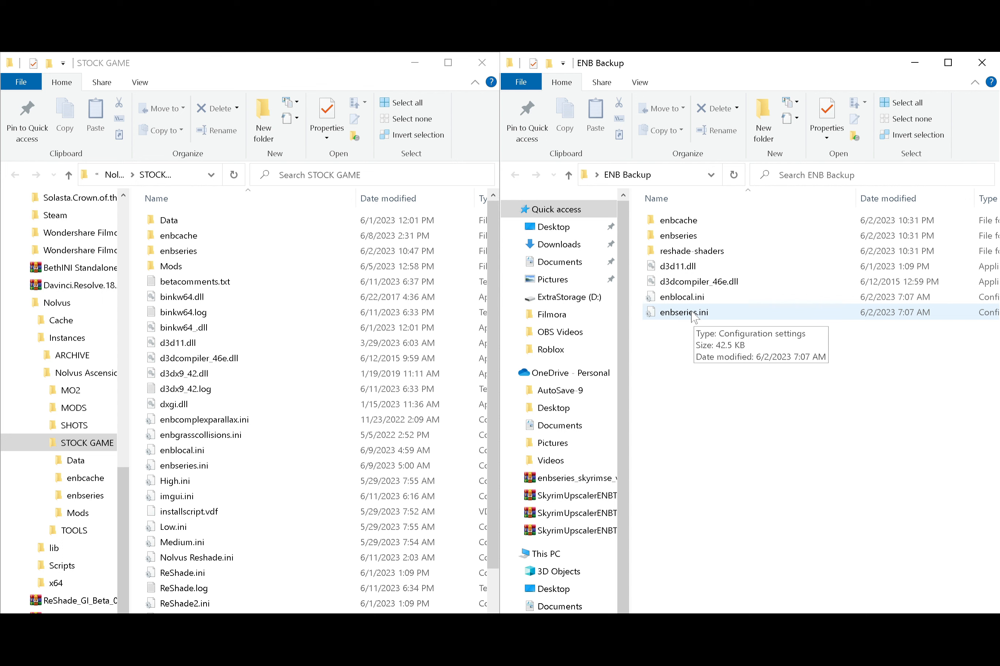
click(693, 314)
shift+click(693, 305)
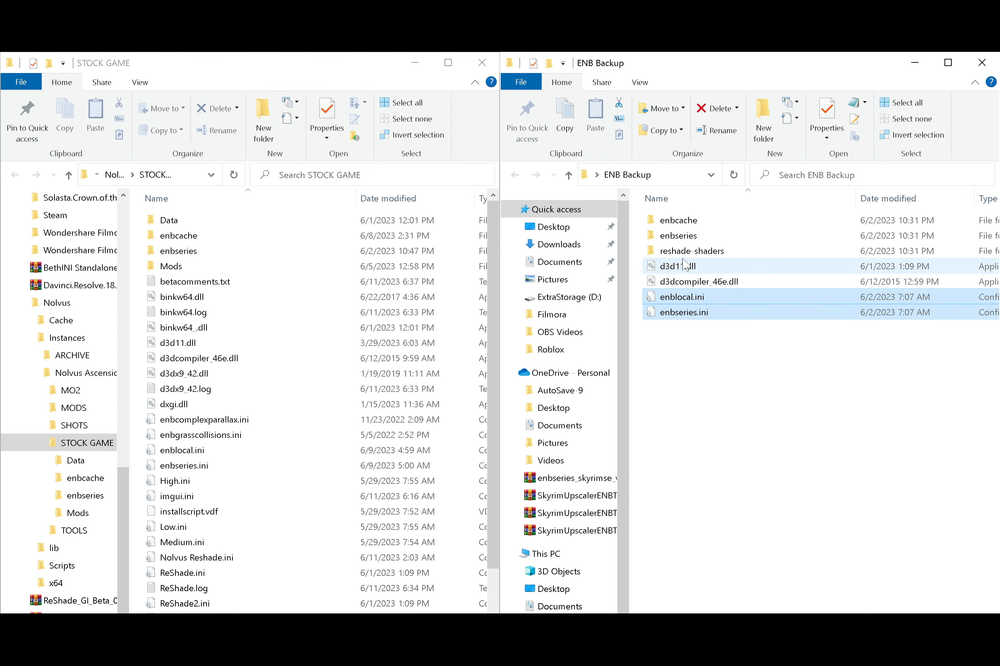
ctrl+click(684, 255)
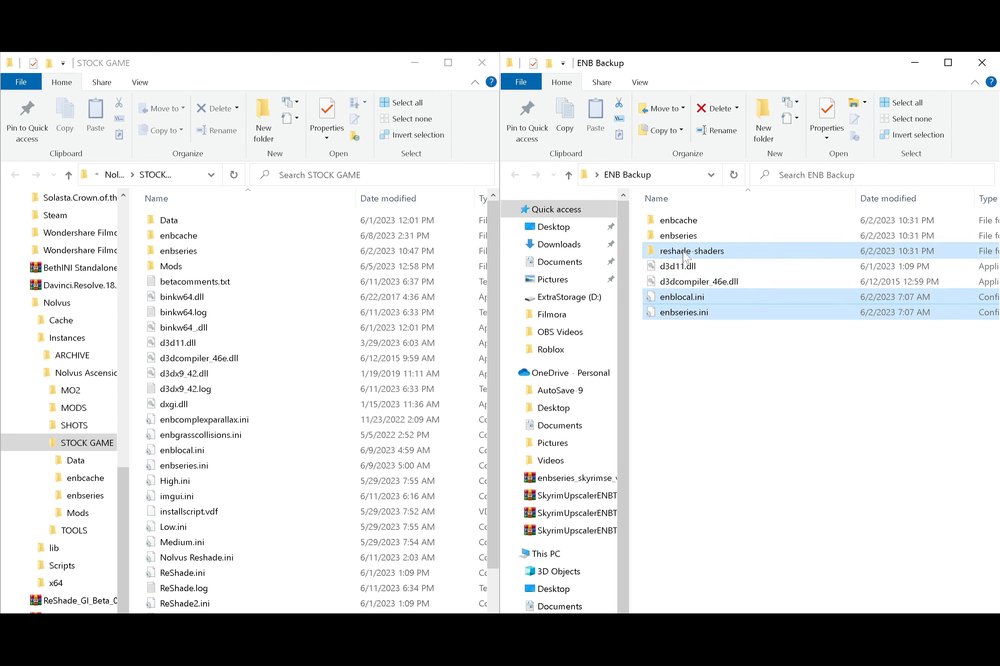
ctrl+click(686, 241)
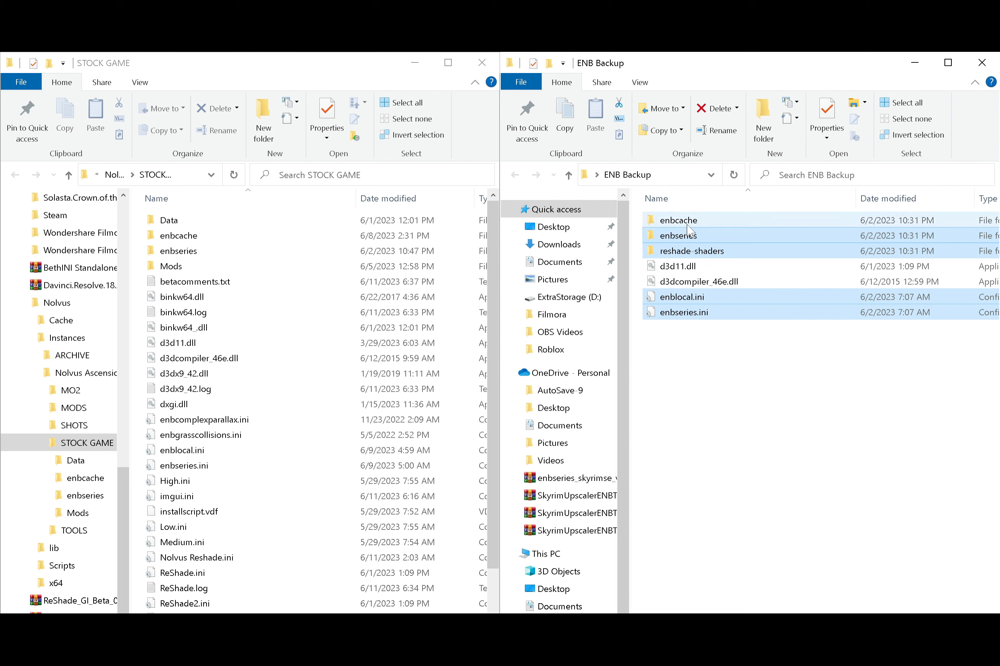
ctrl+click(691, 225)
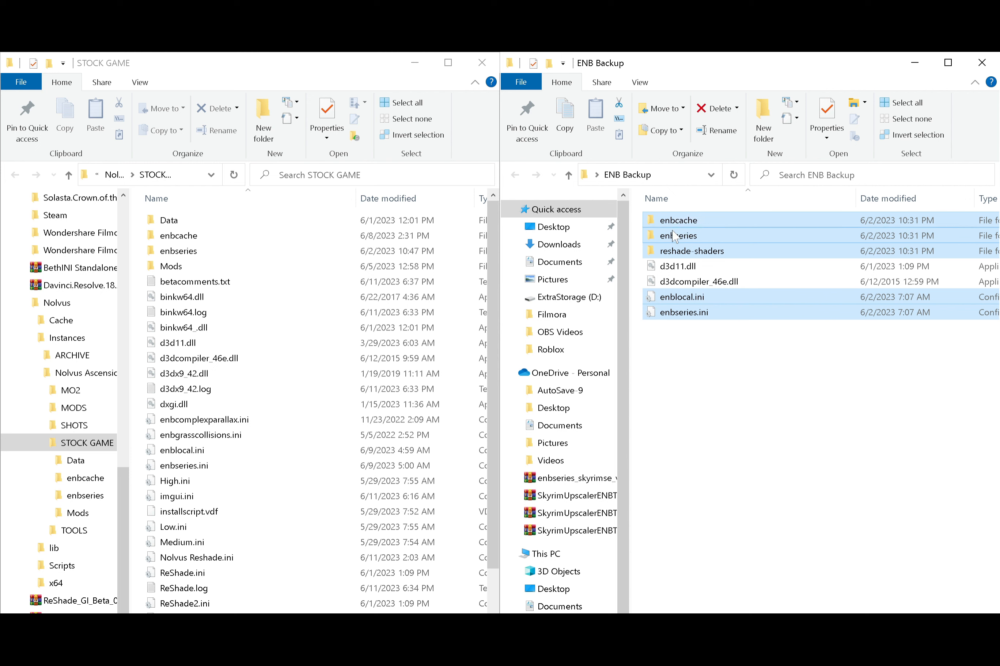
Locate the matching enbcache and enbseries folders in STOCK GAME, leaving only enbcache selected
click(219, 268)
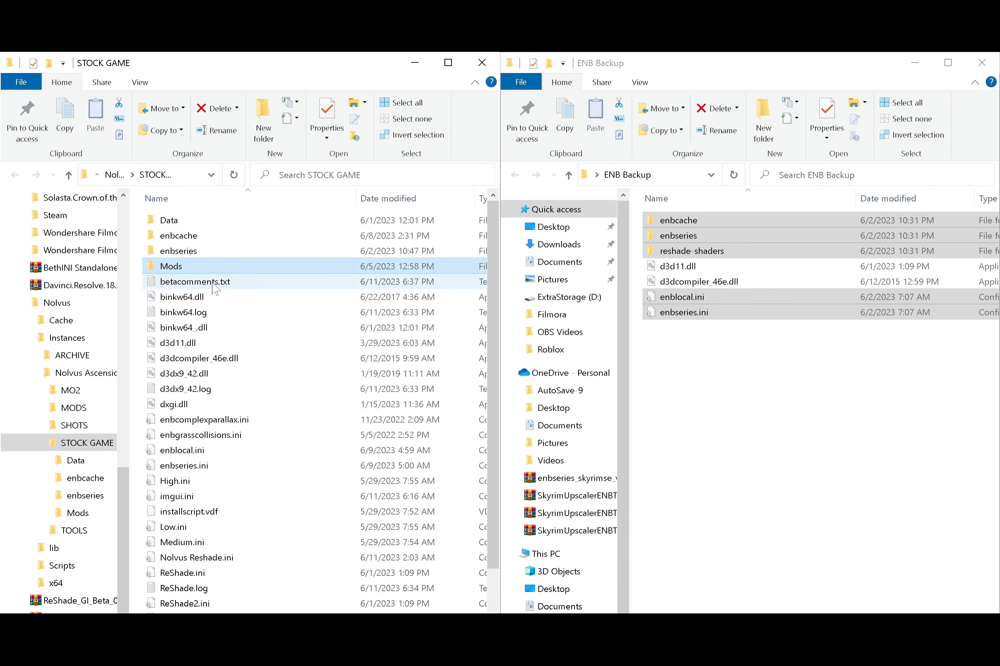
drag(216, 248, 4, 259)
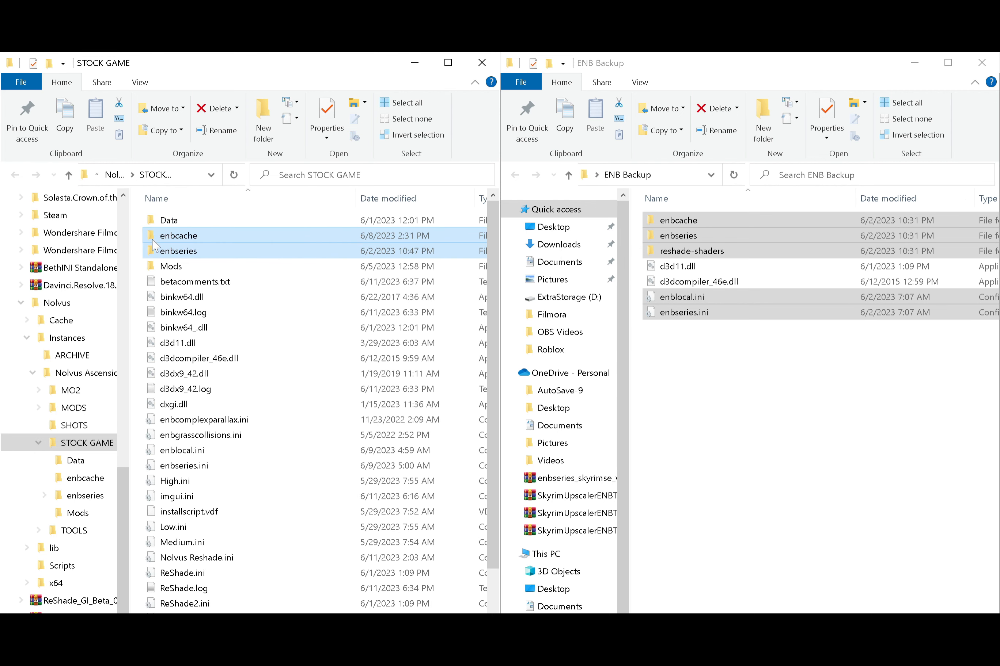
click(201, 236)
mouse_move(201, 235)
mouse_down()
mouse_move(263, 237)
mouse_move(795, 354)
mouse_move(799, 370)
mouse_move(256, 236)
mouse_move(194, 236)
mouse_up()
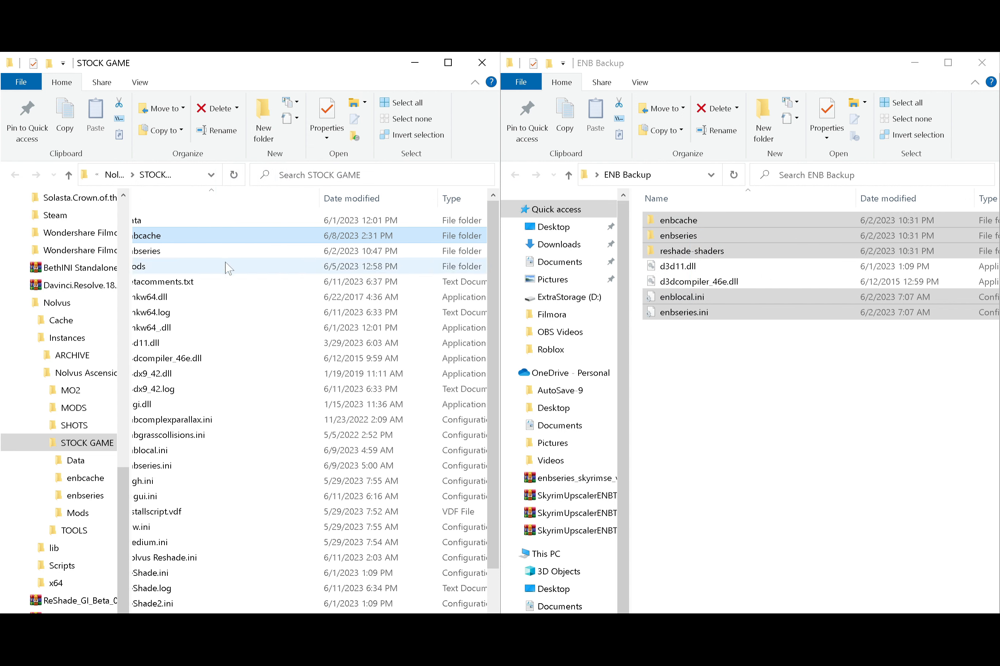
drag(235, 621, 211, 621)
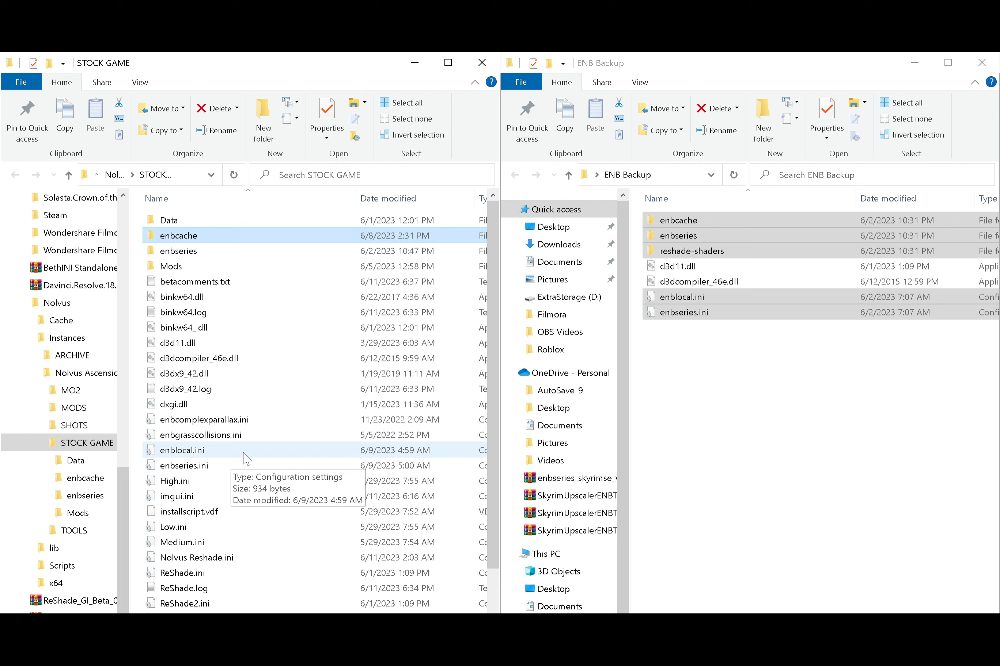
Check the copy option for the enbcache folder in STOCK GAME and the paste option in ENB Backup, without copying anything
right_click(226, 238)
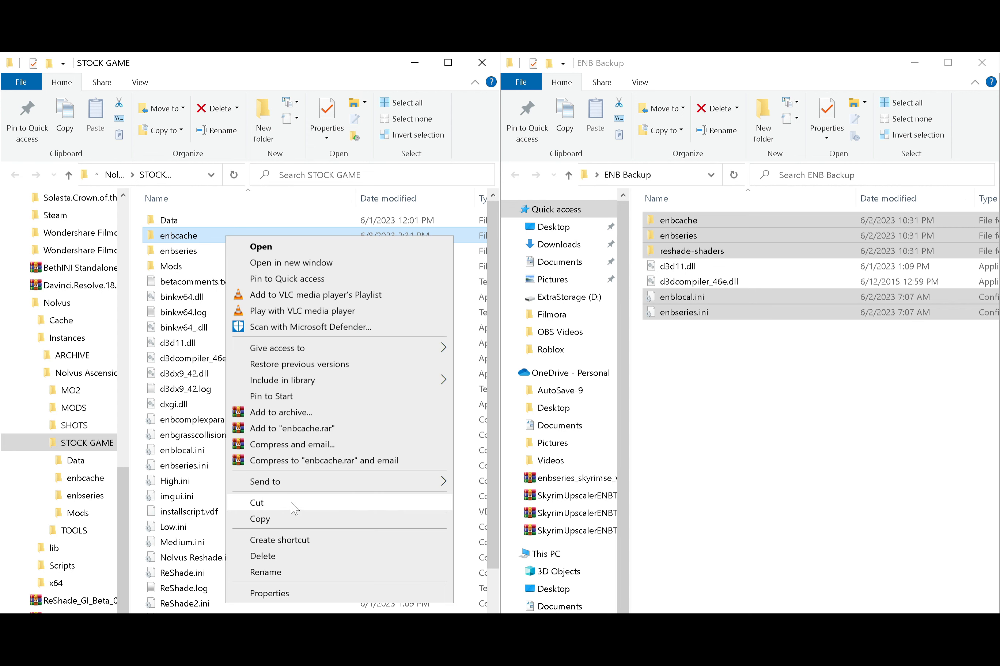
click(689, 430)
right_click(722, 430)
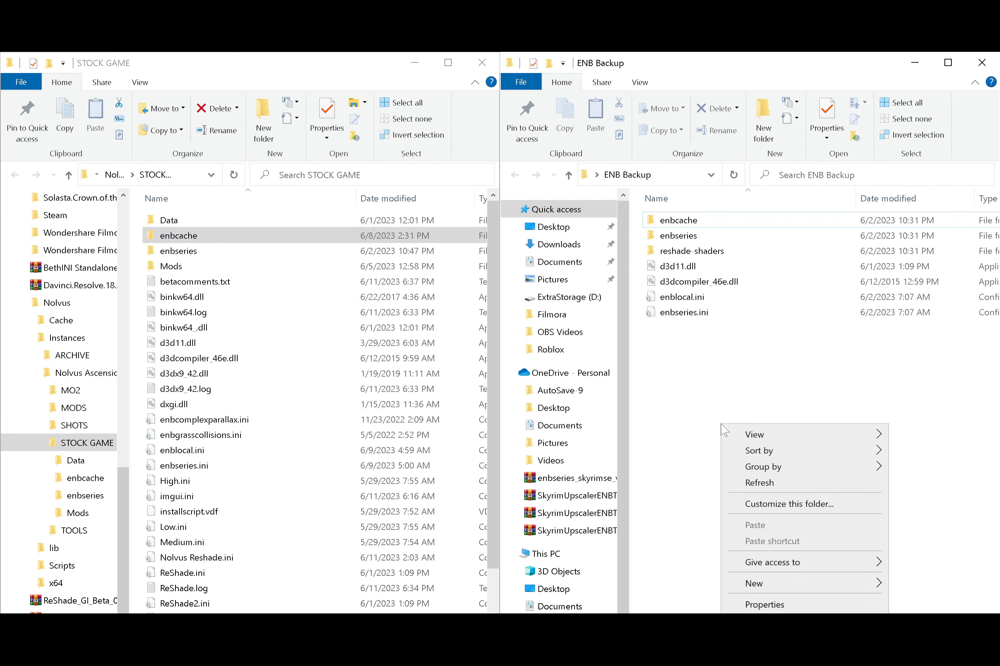
click(701, 415)
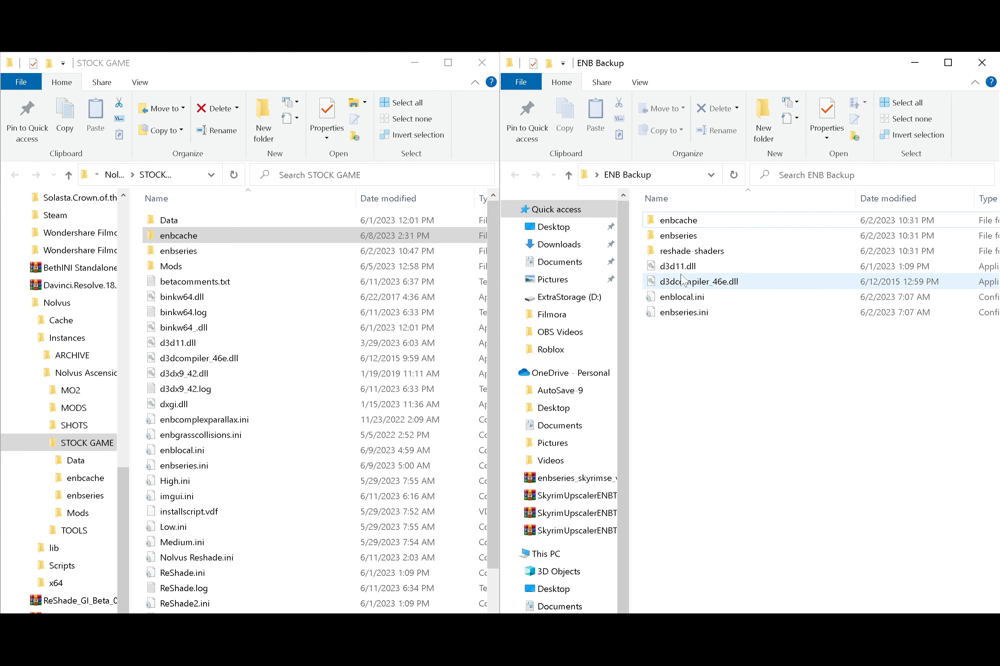
Point out d3d11.dll and d3dcompiler_46e.dll in the ENB Backup folder, and close its window
click(683, 270)
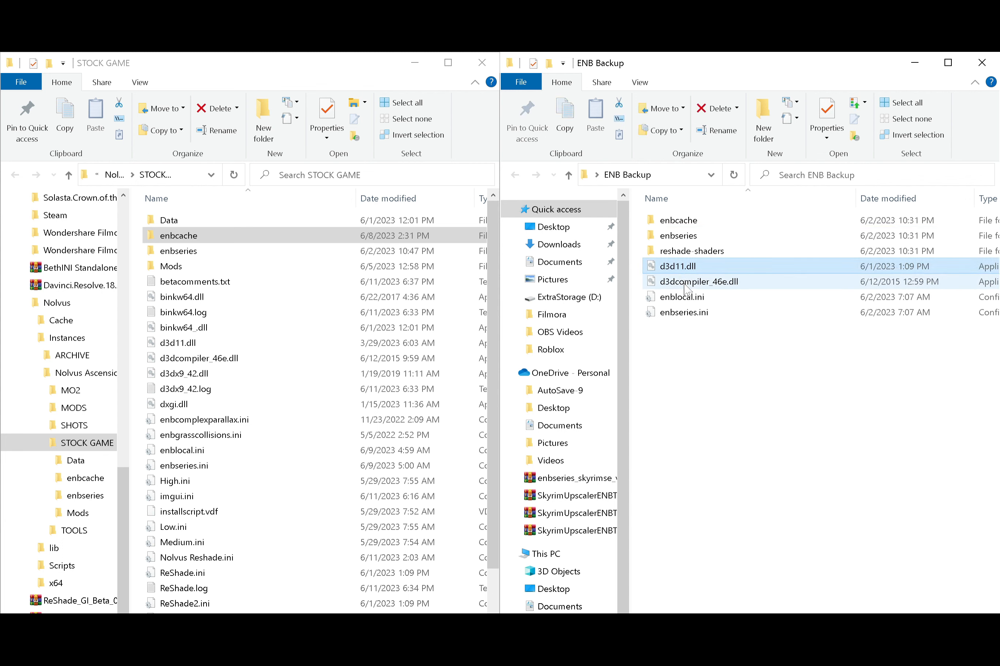
click(686, 286)
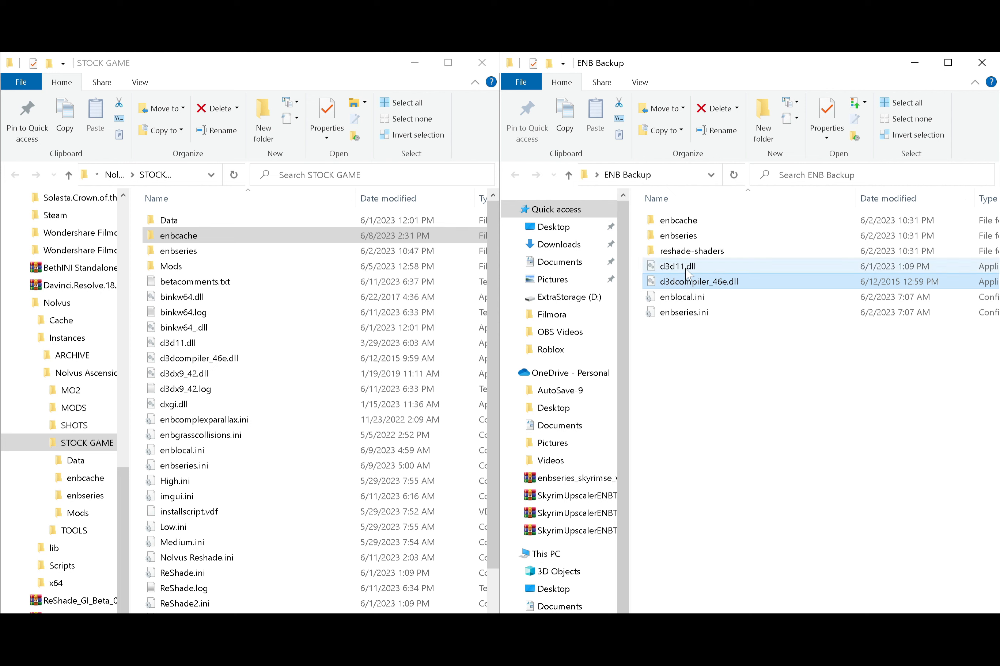
click(684, 269)
click(684, 285)
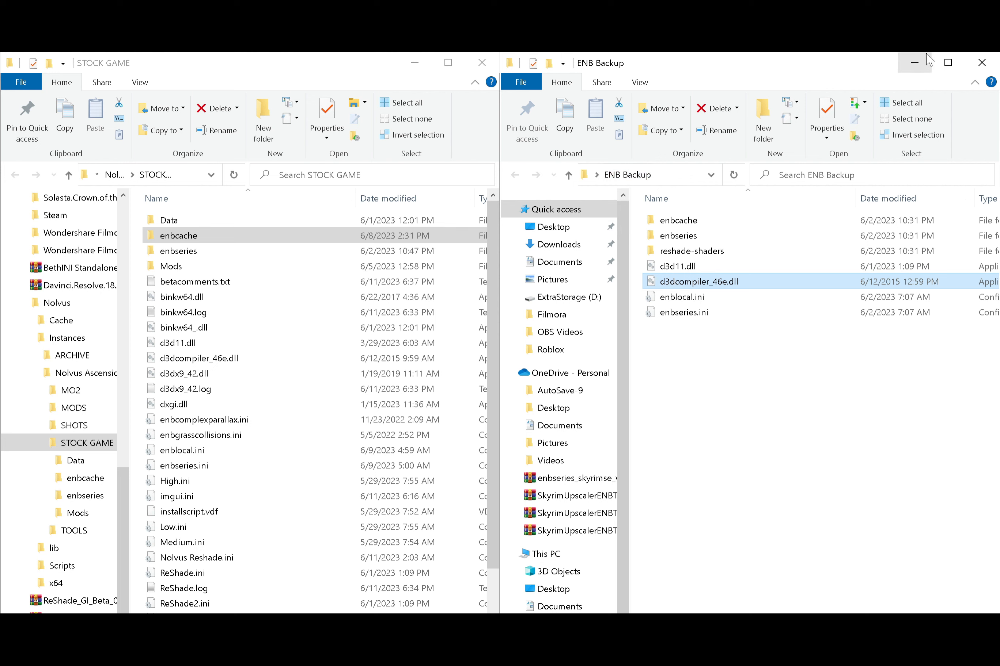
click(977, 65)
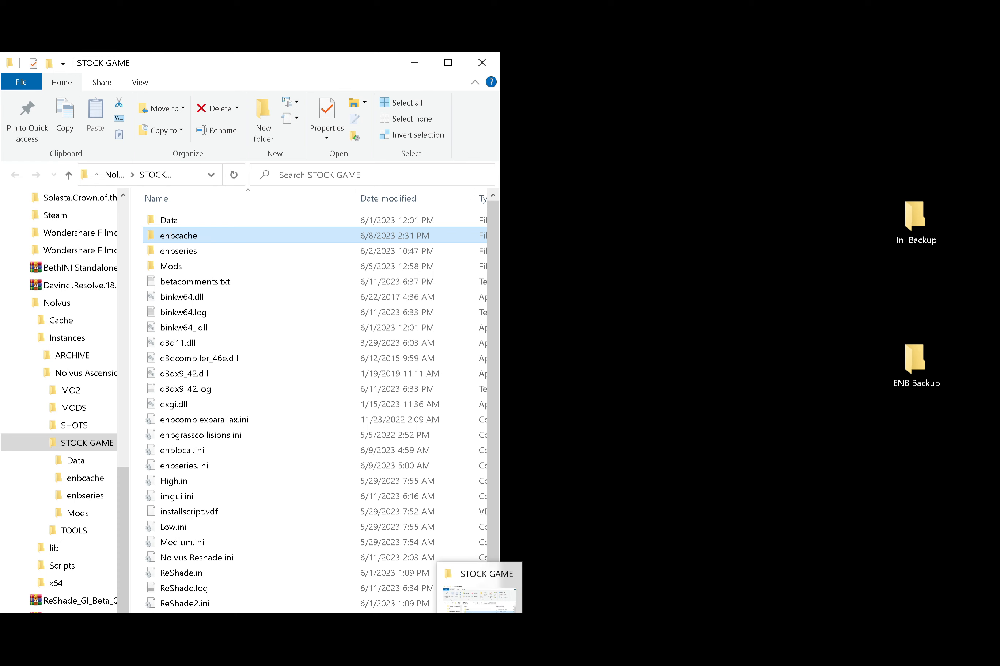
Locate the Rudy ENB NAT ADDONS and Rudy ENB SE for NAT 3 archives on the ExtraStorage (D:) drive in a new File Explorer window
right_click(479, 662)
click(430, 643)
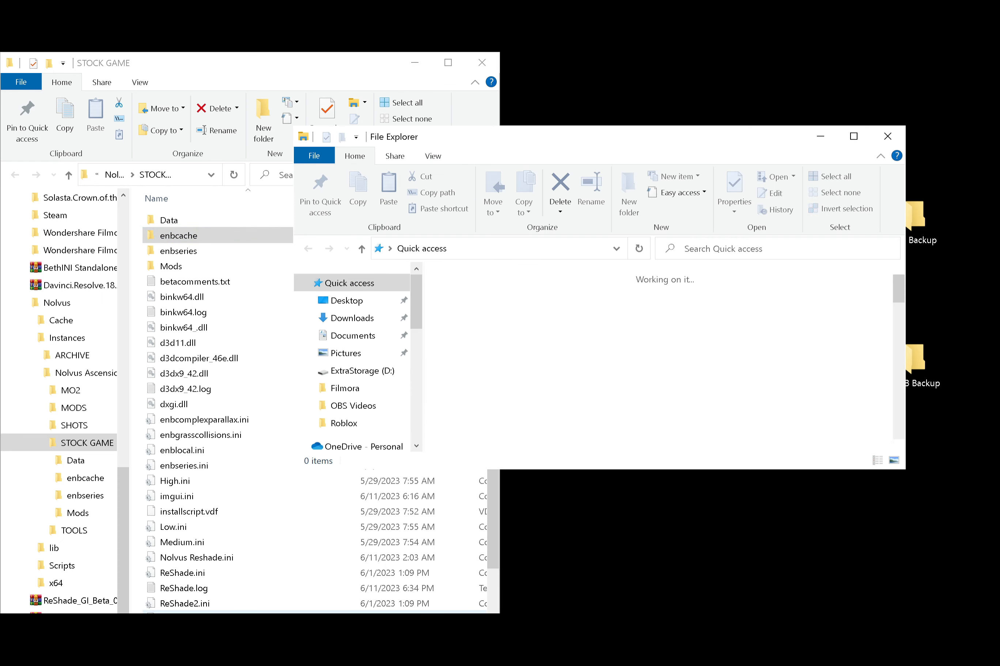
click(378, 371)
scroll(494, 391, down, 7)
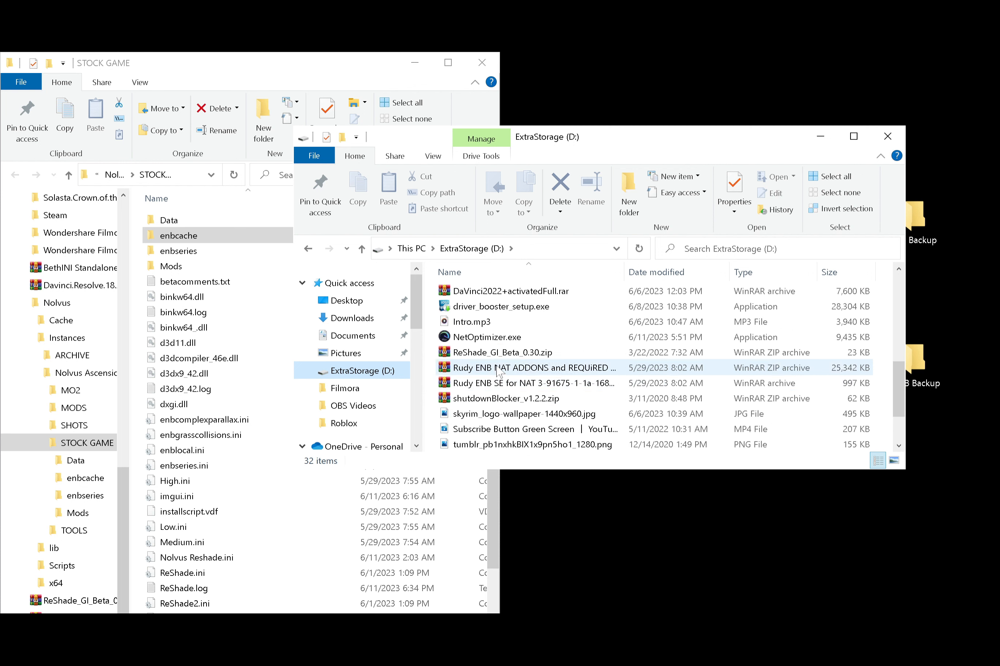
click(497, 370)
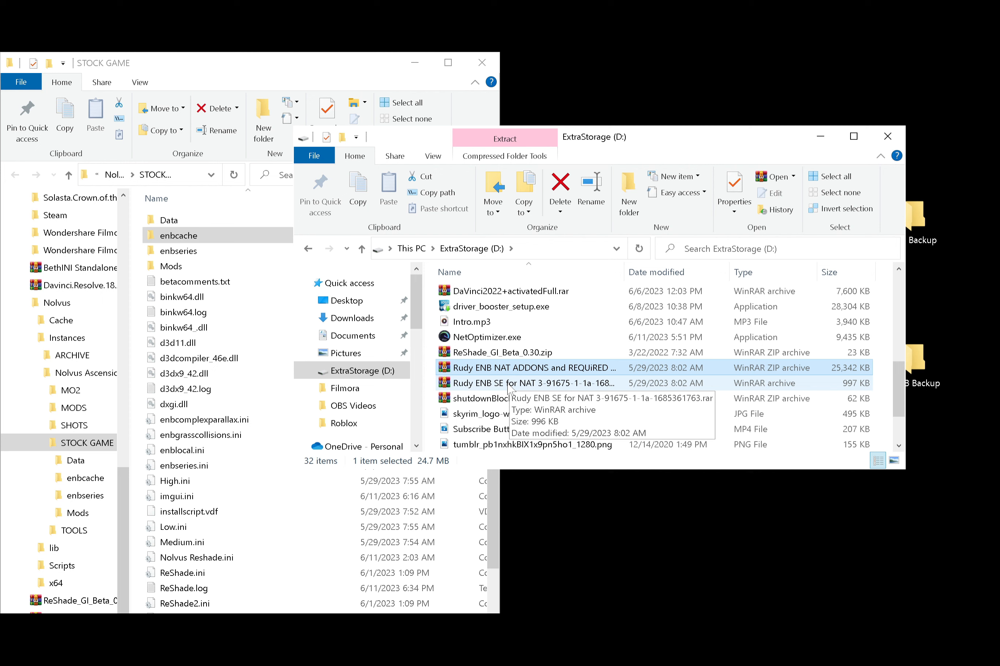
click(508, 385)
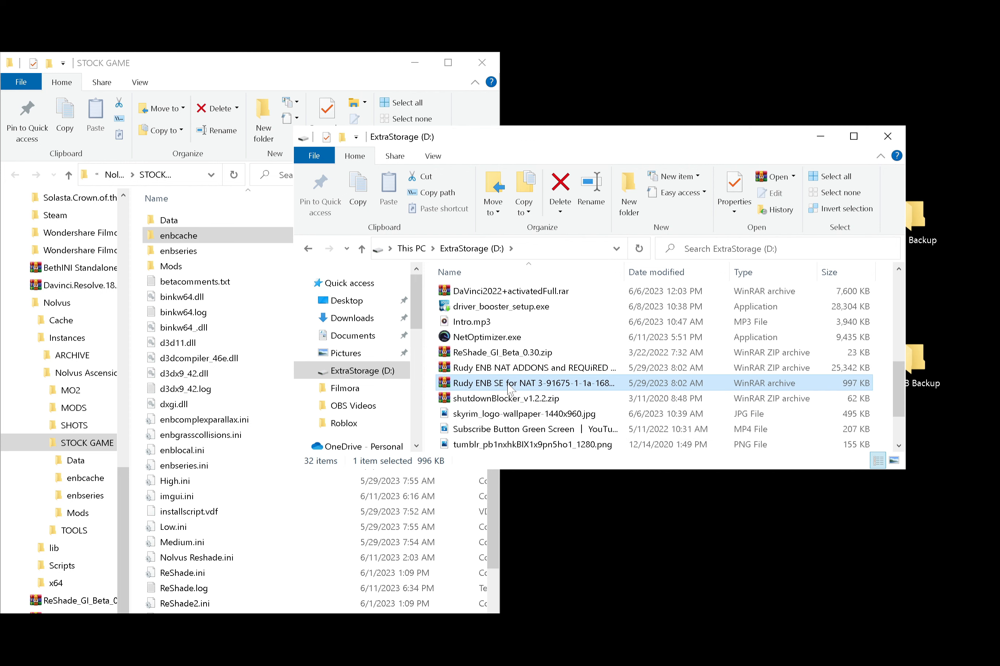
click(518, 374)
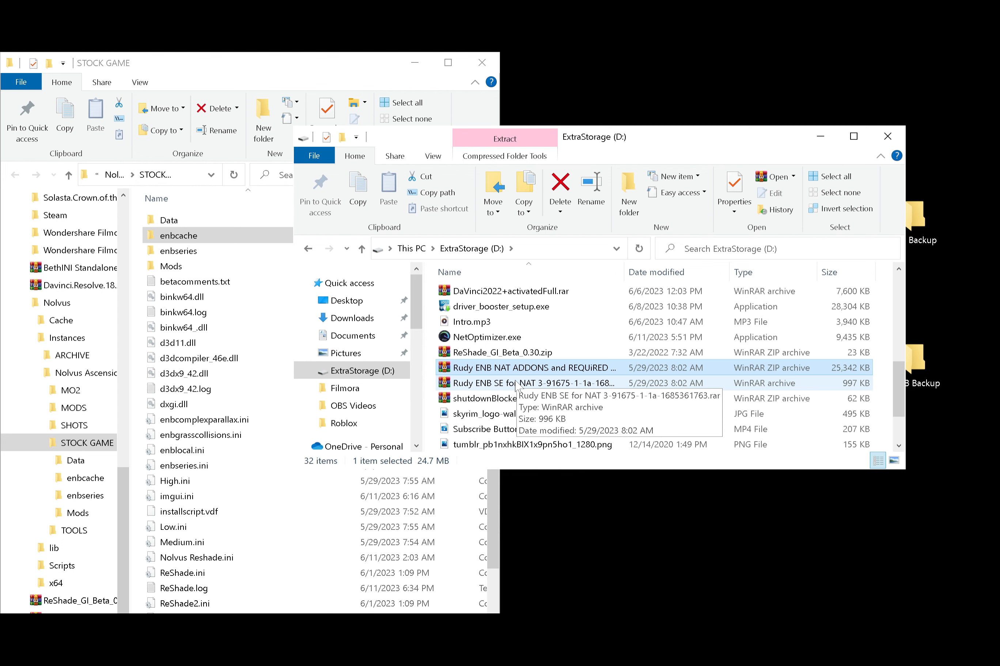
Open the Rudy ENB SE for NAT 3 archive and select enbdepthoffield.fx.ini in the DOF Static folder of its depth of field add-ons
double_click(516, 384)
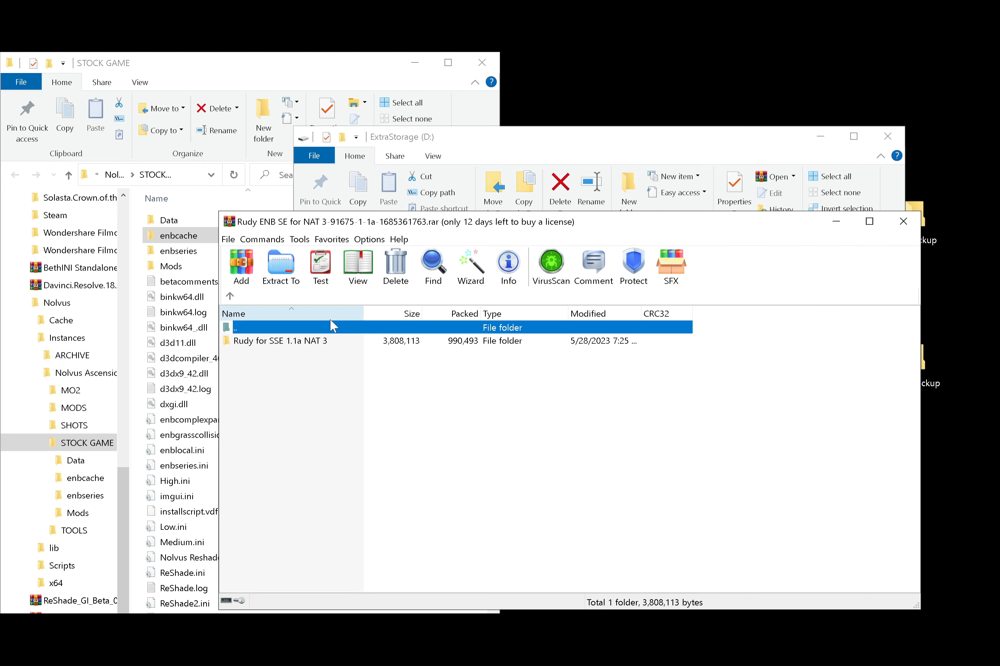
double_click(318, 342)
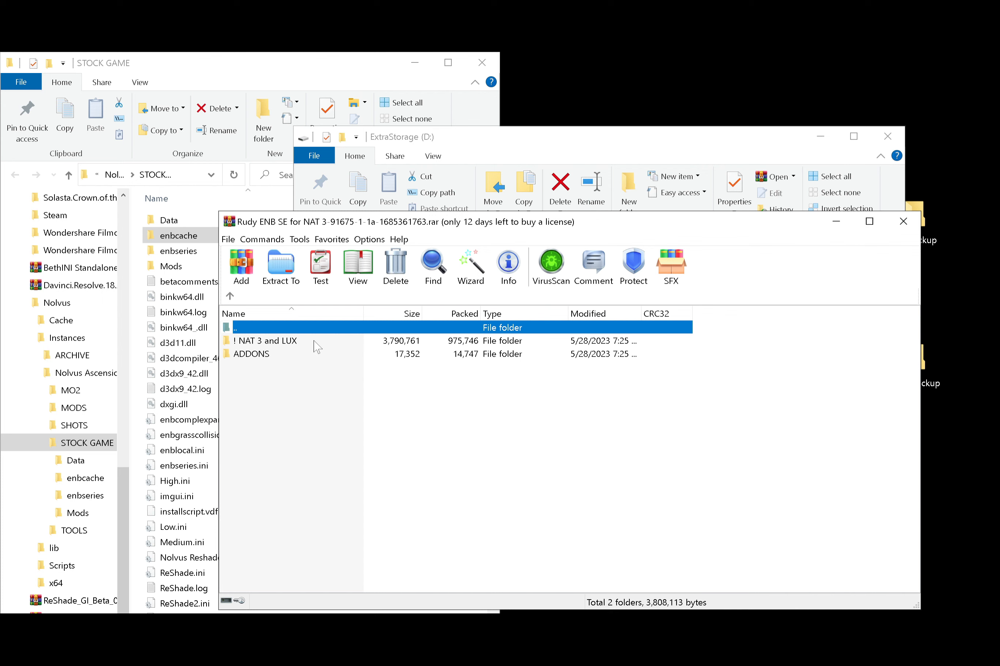
double_click(293, 357)
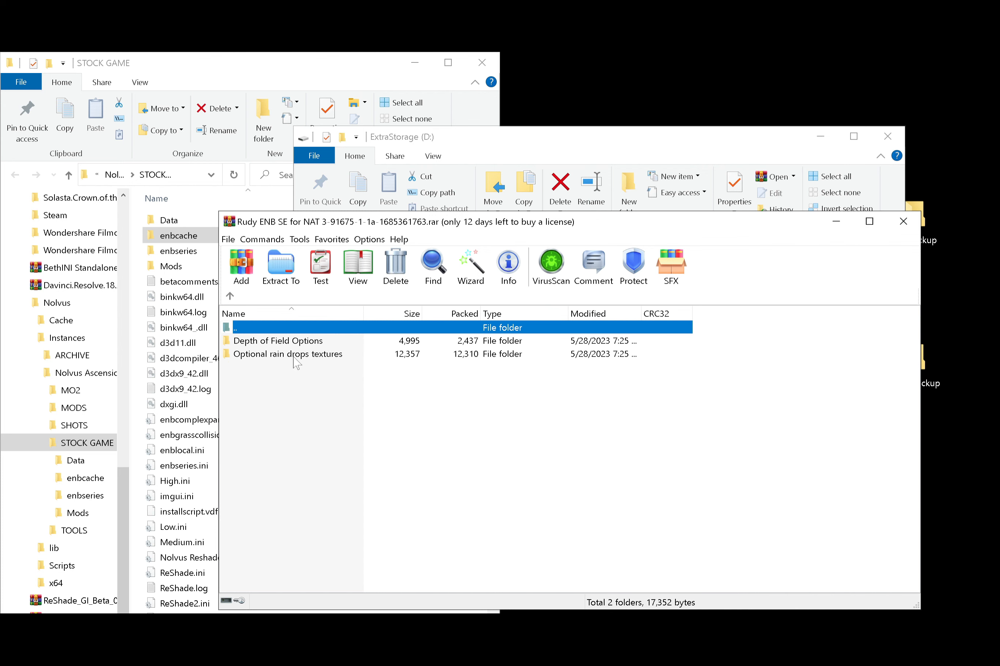
double_click(303, 342)
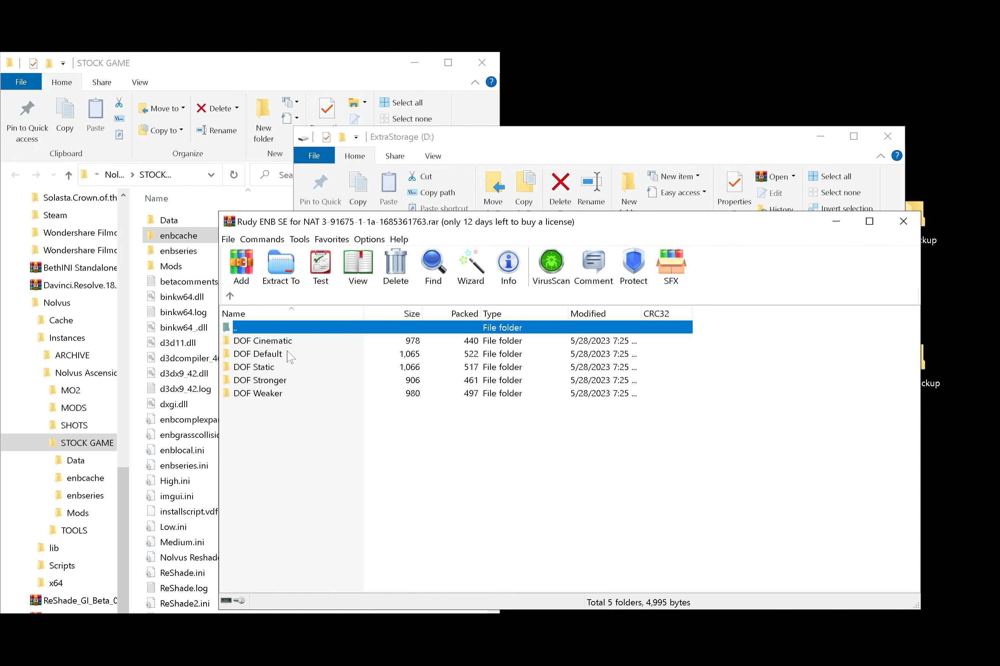
double_click(284, 369)
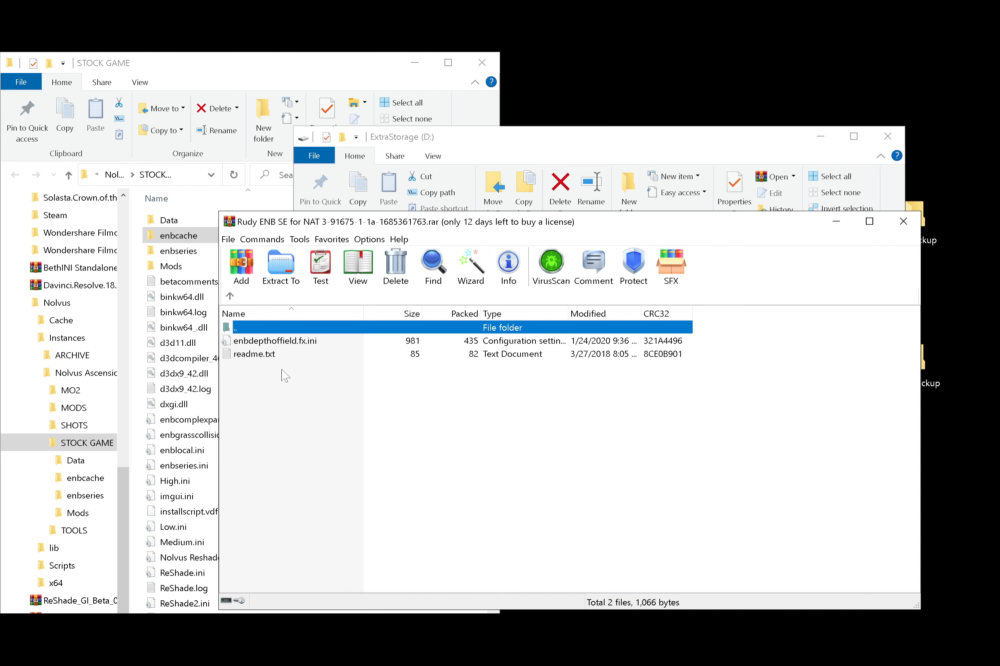
click(296, 342)
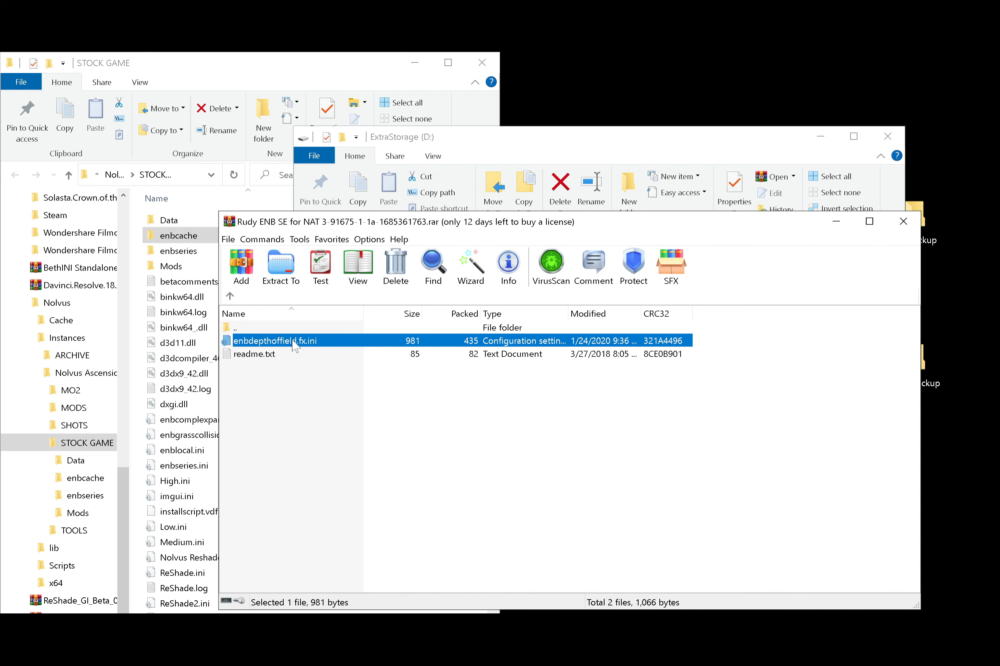
Examine the archive's ! NAT 3 and LUX folder, including its enbseries subfolder, and return to the level with enblocal.ini and enbseries.ini
click(231, 296)
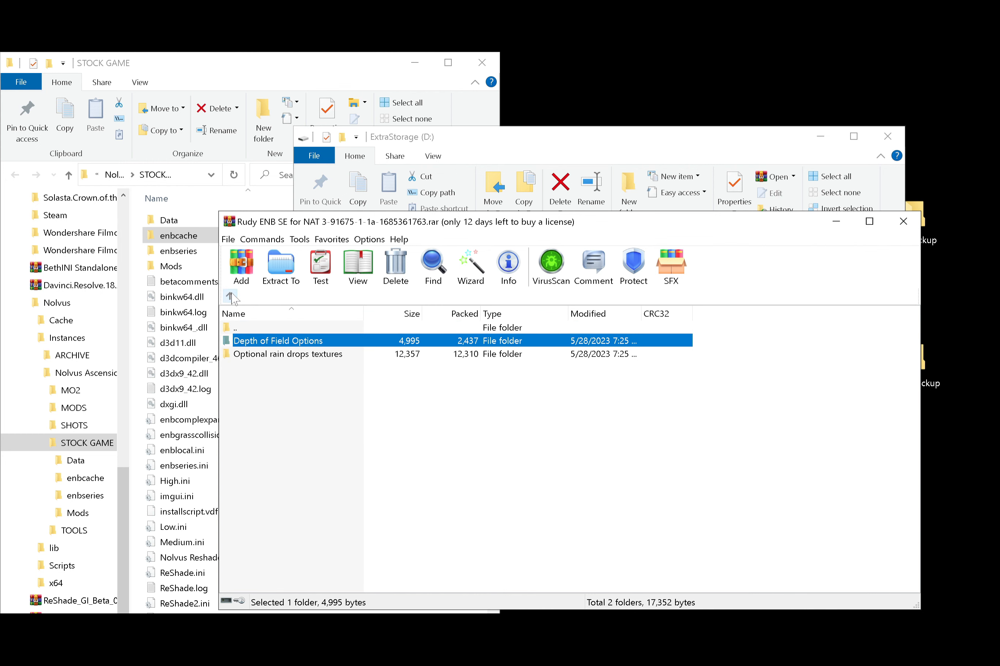
click(236, 300)
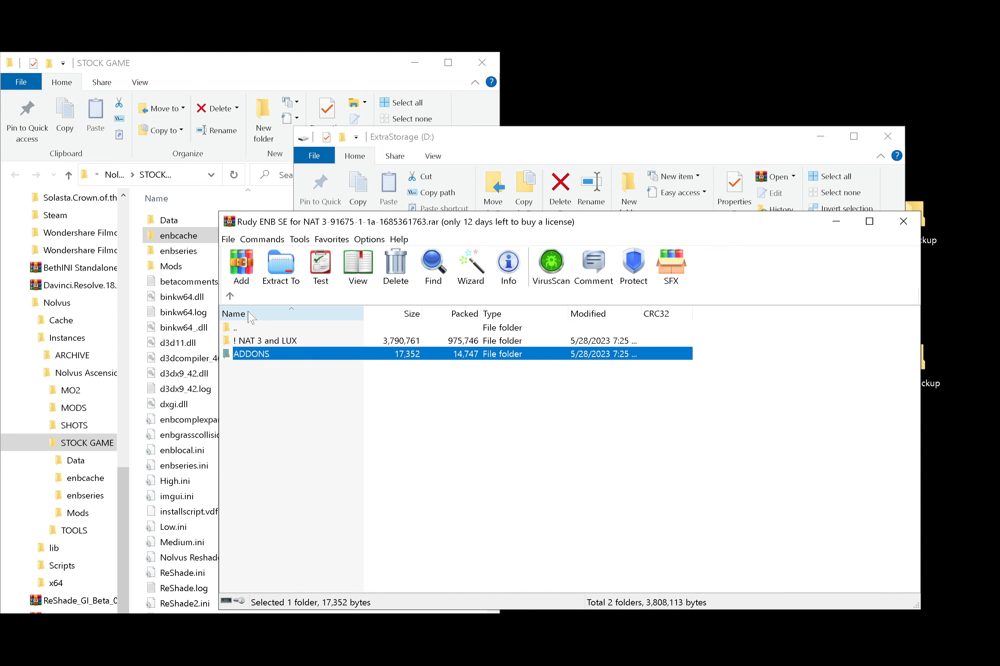
click(235, 300)
double_click(270, 341)
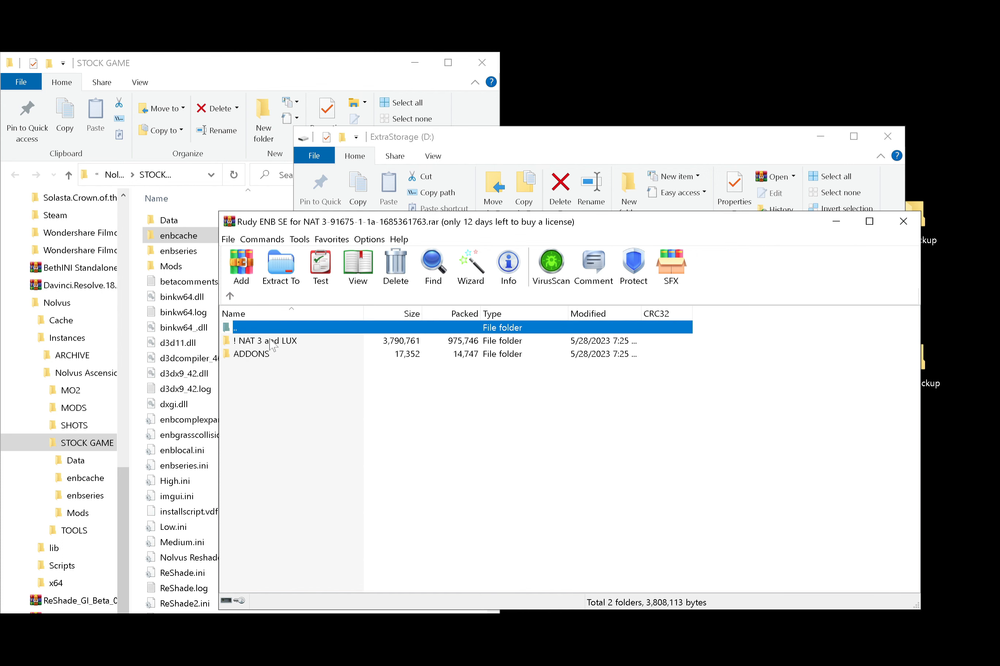
double_click(271, 342)
double_click(271, 342)
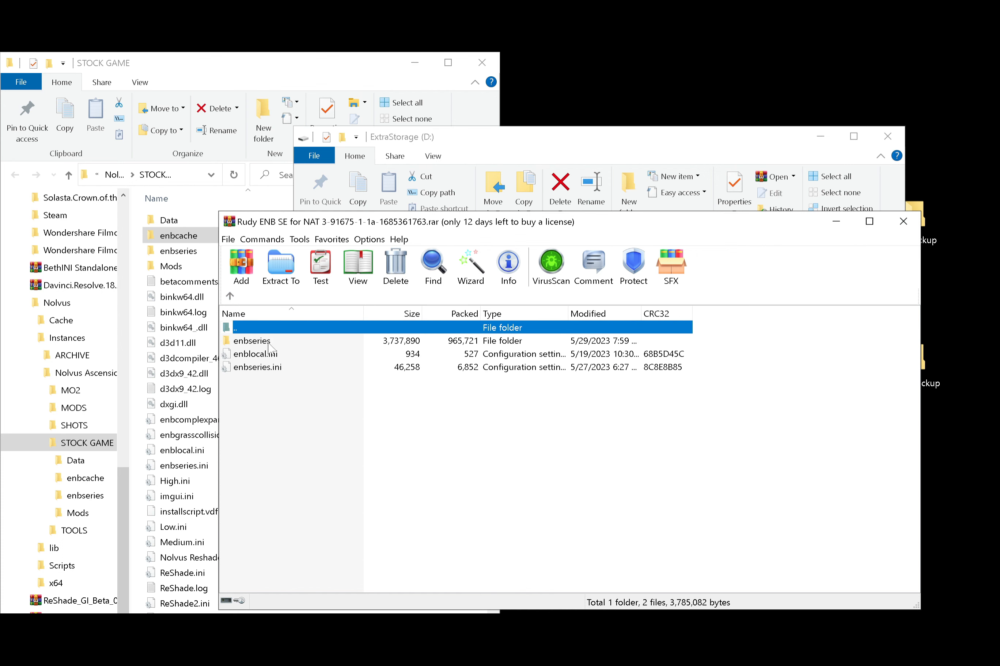
double_click(281, 341)
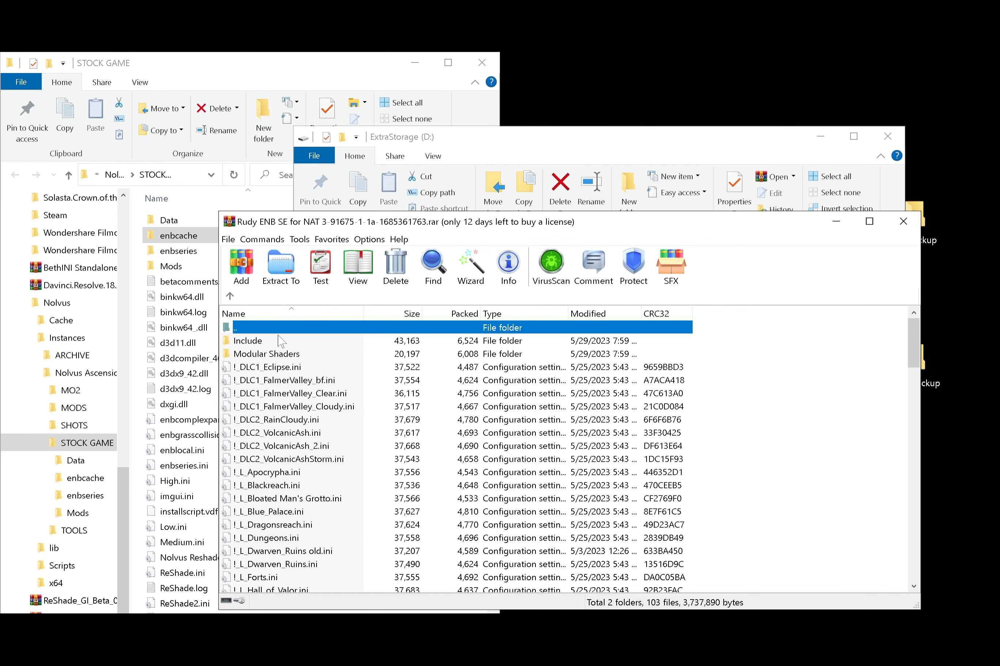
click(230, 297)
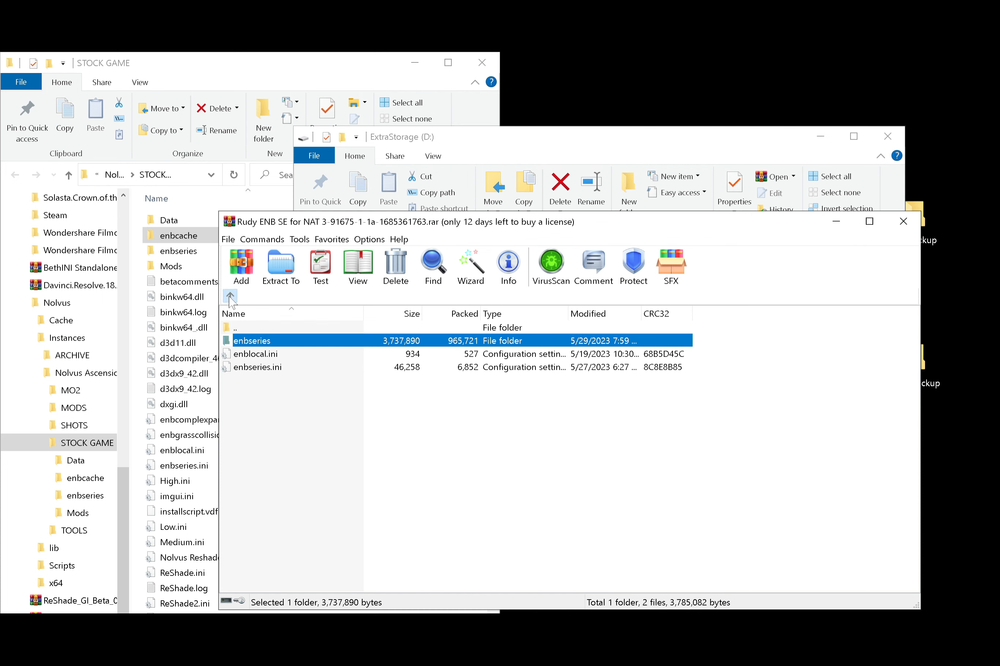
click(229, 296)
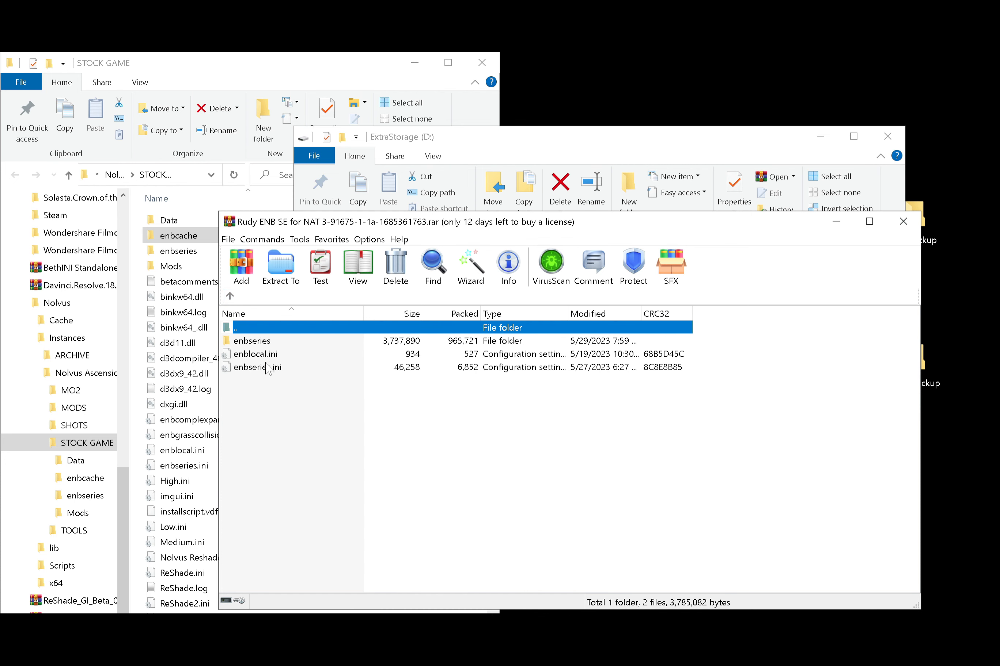
Demonstrate moving enbseries, enblocal.ini and enbseries.ini from the archive to STOCK GAME without dropping them, and close the archive and drive windows
drag(359, 225, 621, 236)
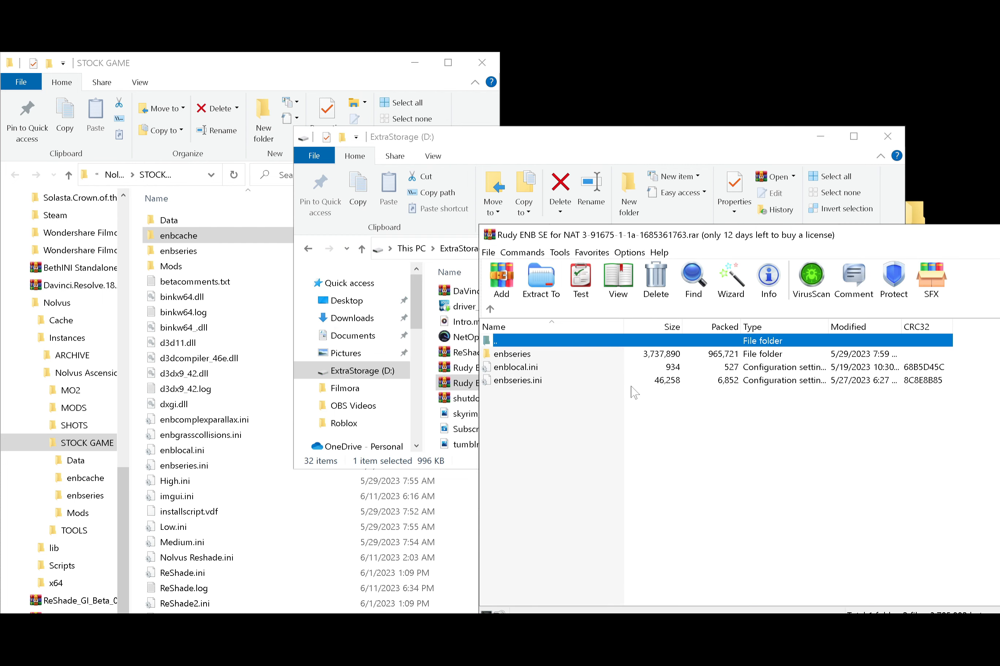
drag(587, 412, 233, 372)
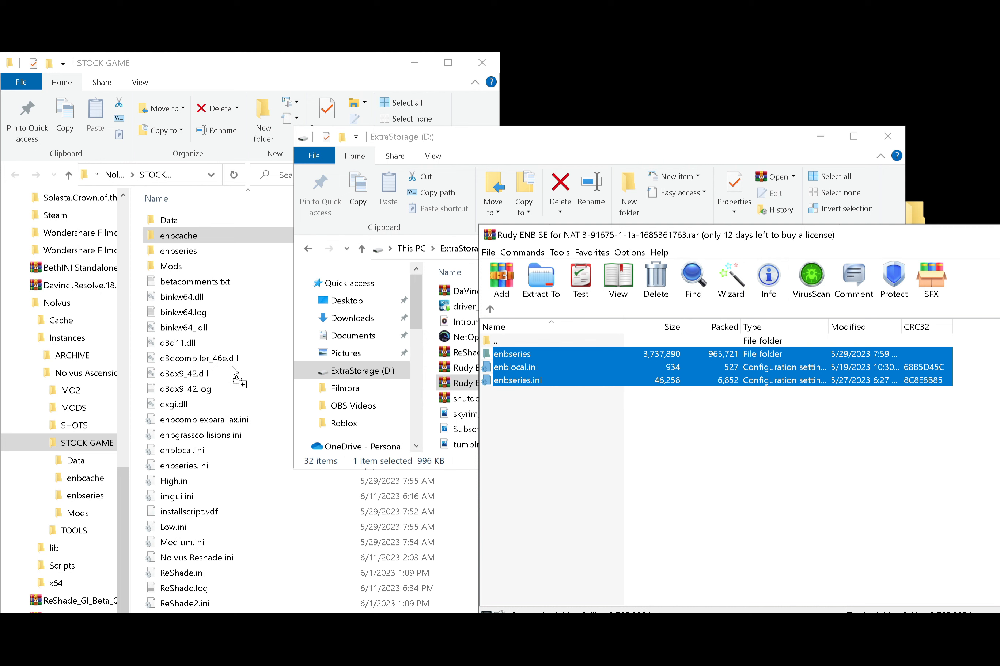
drag(232, 368, 616, 379)
drag(847, 239, 558, 242)
click(873, 232)
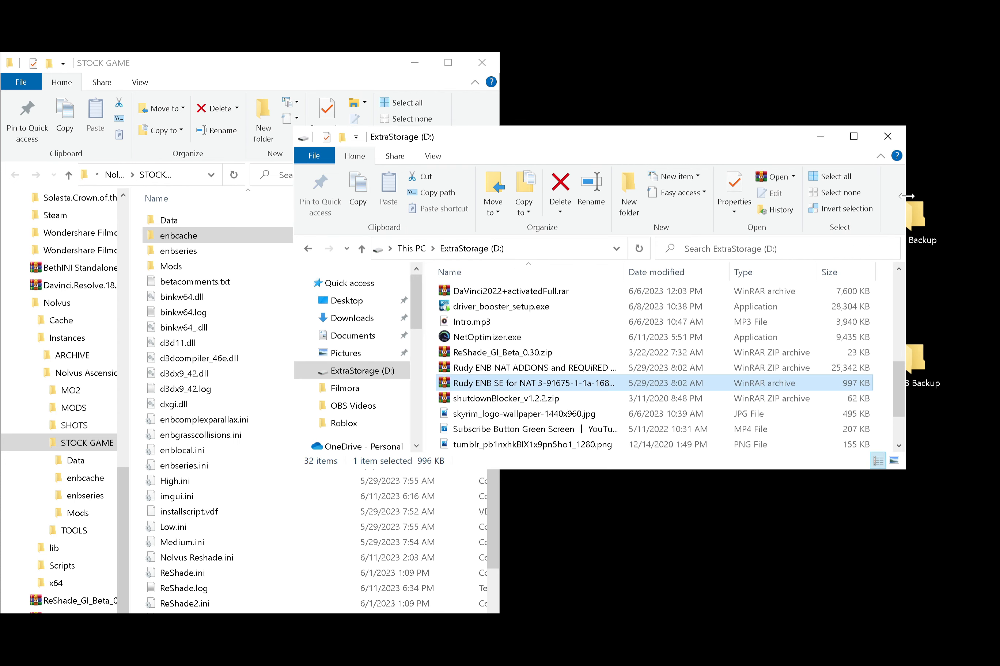
click(888, 136)
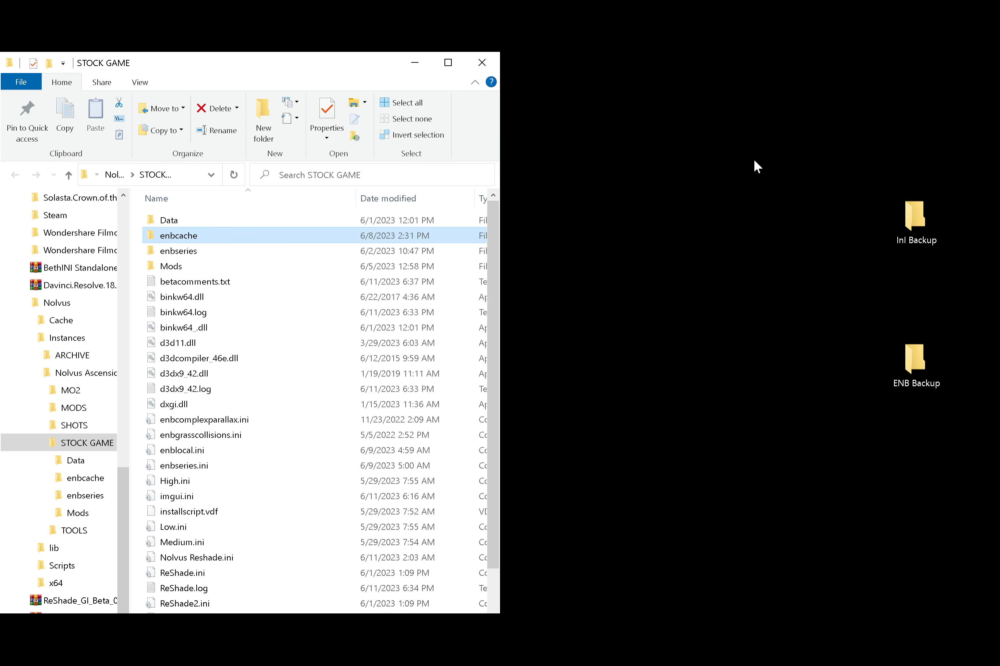
Open enbeffect.fx.ini from the enbseries folder in STOCK GAME and go to its NIGHTEYE ADJUSTMENT section
double_click(220, 252)
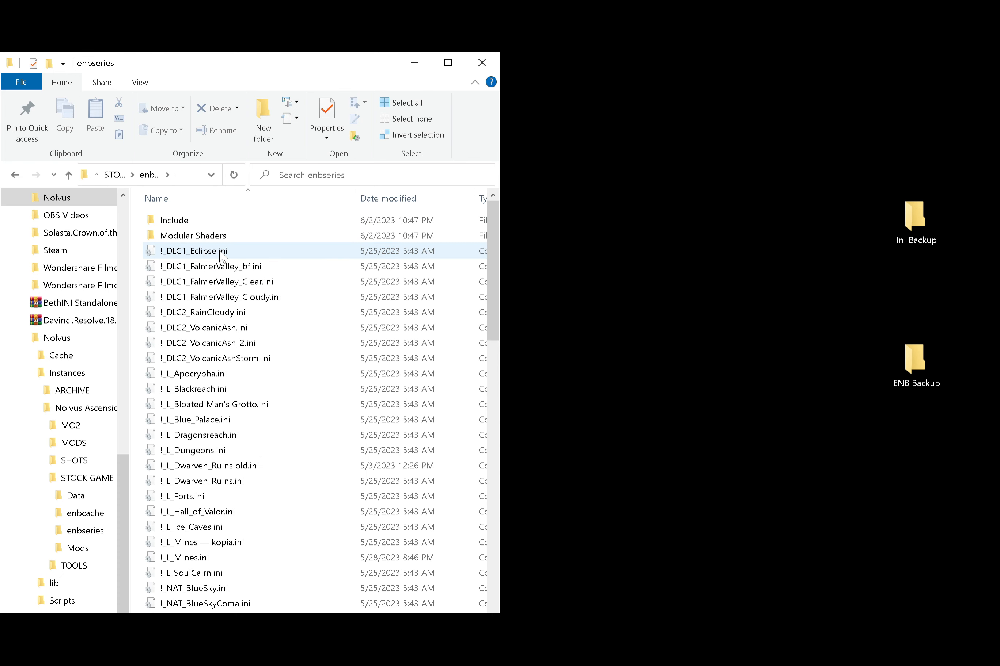
scroll(229, 255, down, 16)
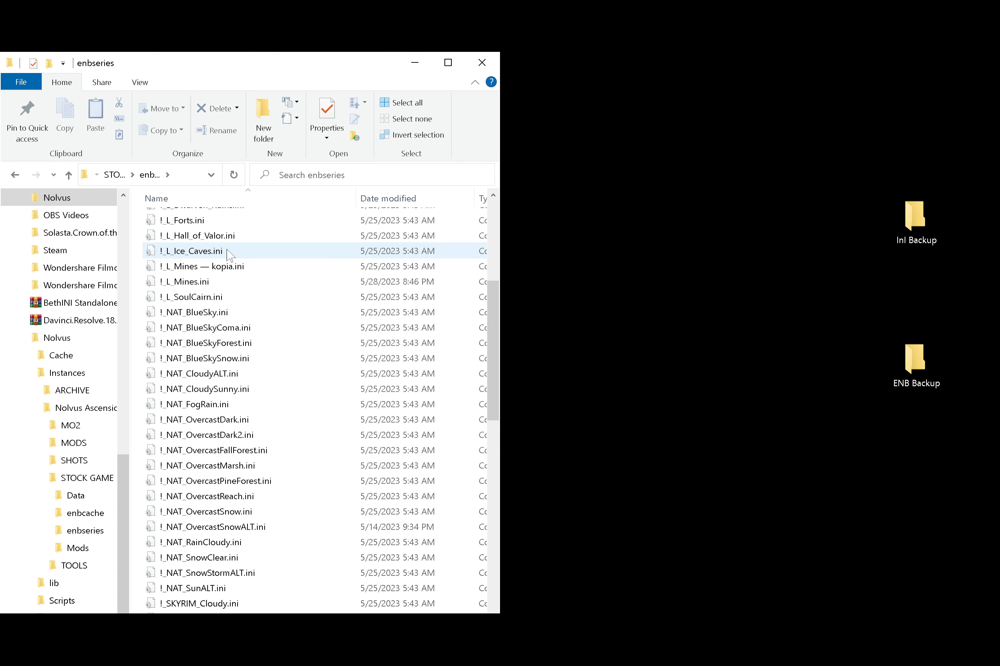
scroll(229, 254, down, 4)
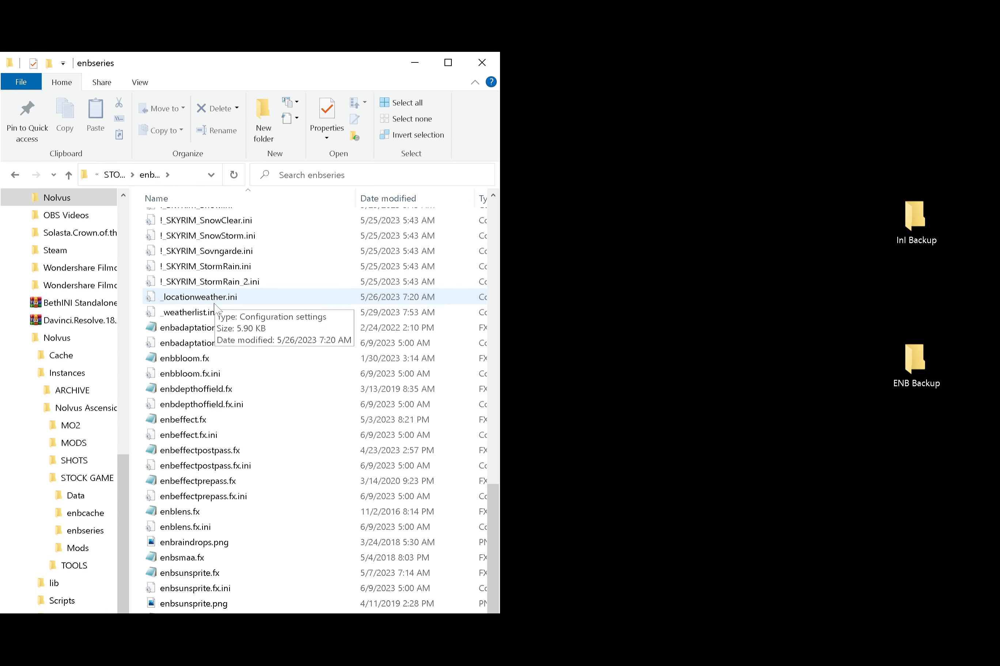
double_click(214, 435)
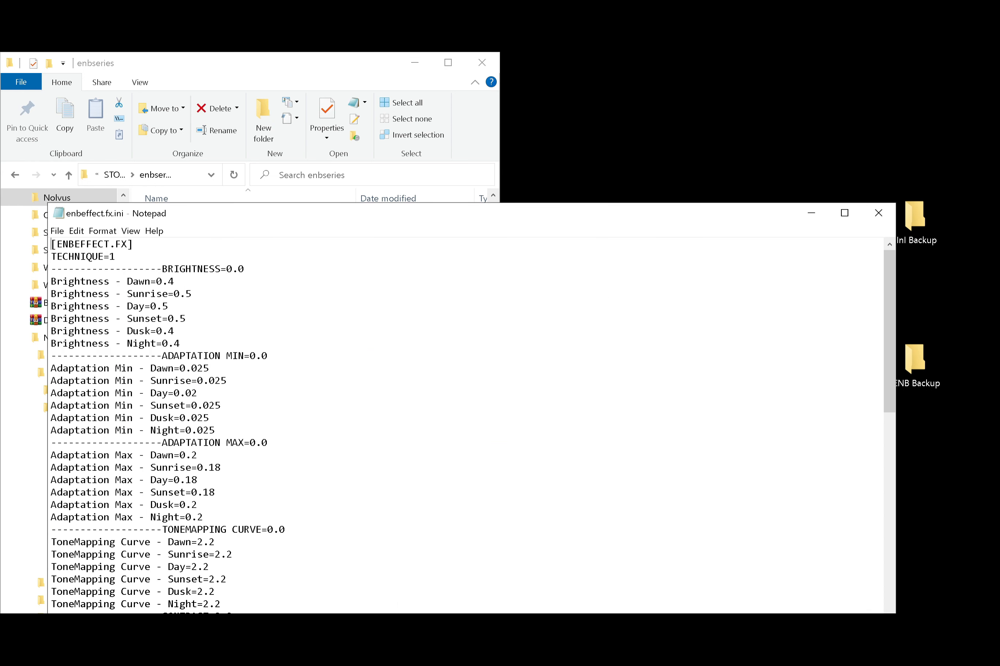
drag(883, 286, 883, 584)
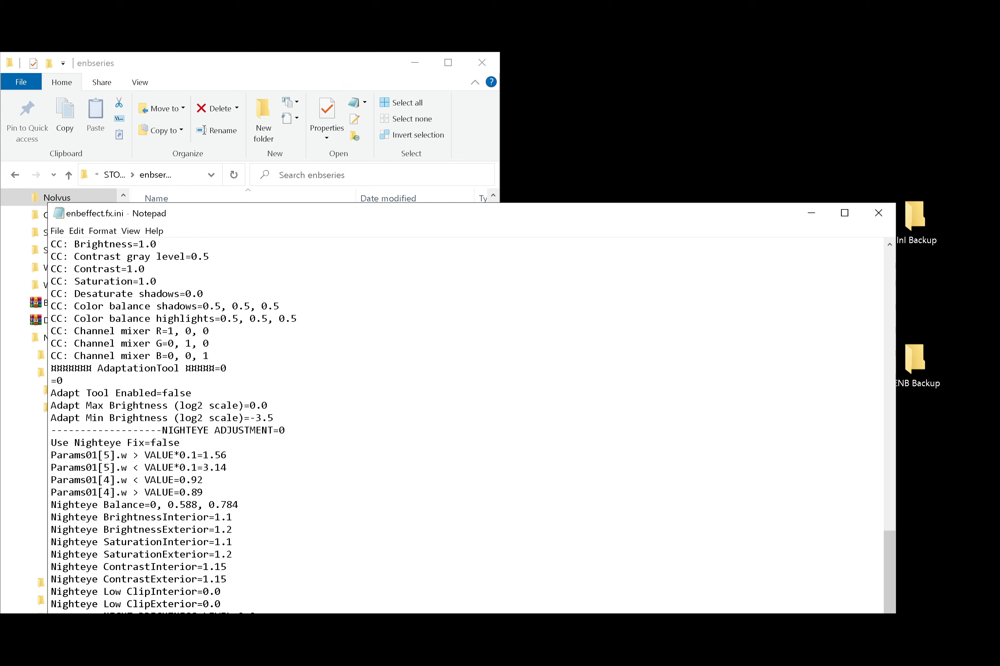
Edit the text in enbeffect.fx.ini, save the file and close it
key(BackSpace)
click(61, 232)
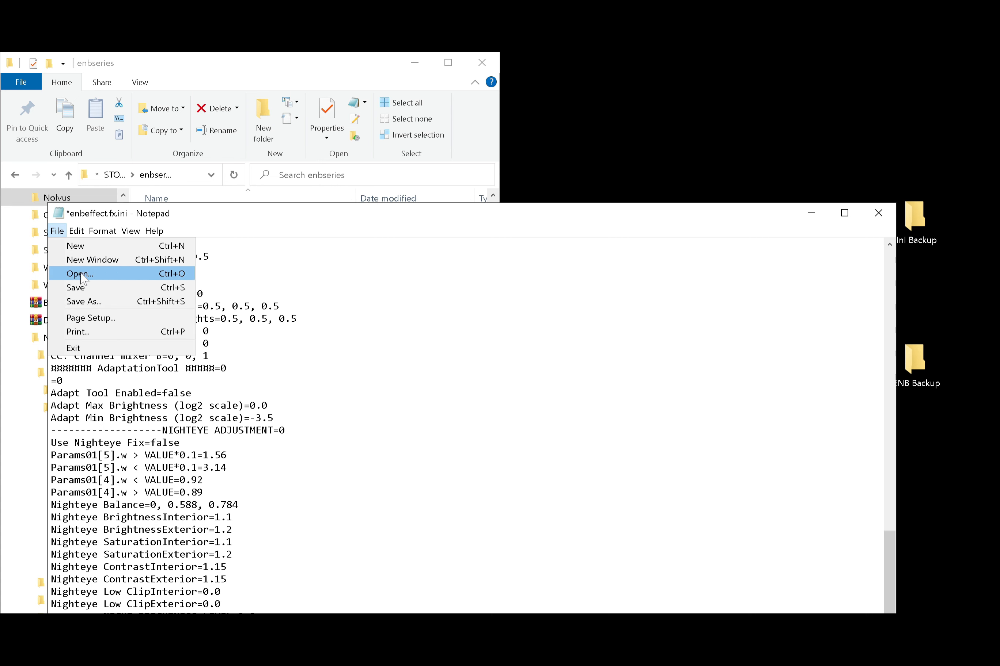
click(84, 289)
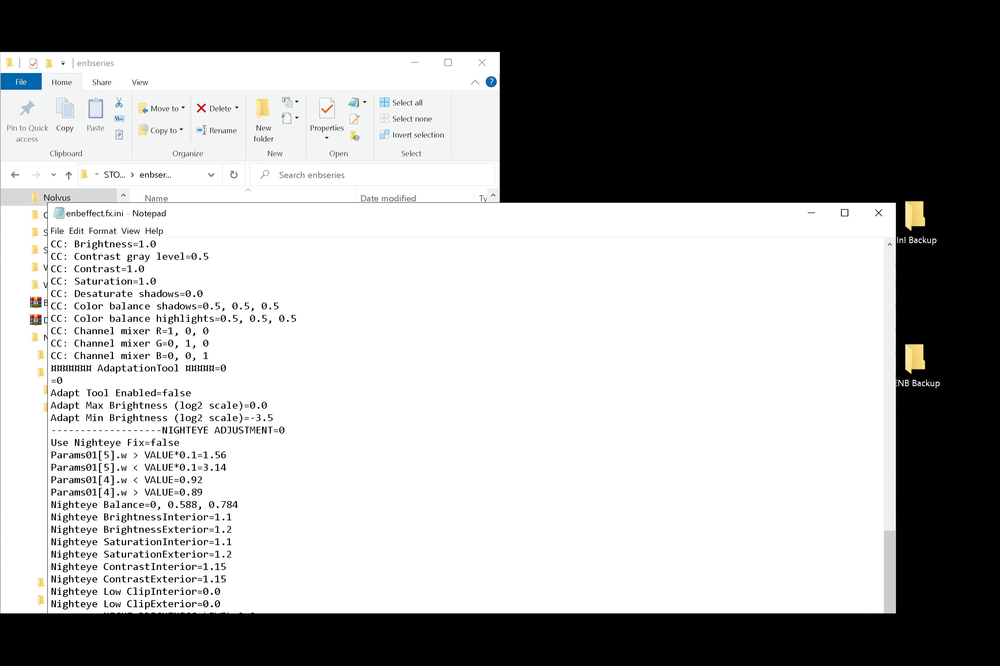
click(878, 213)
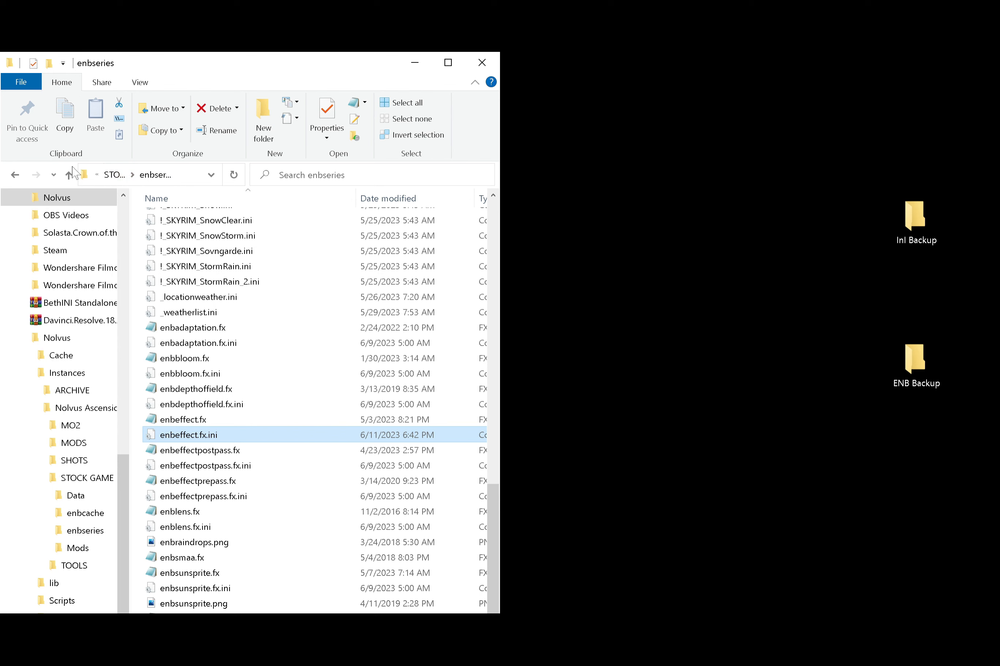
Return from the enbseries folder to STOCK GAME and open enbseries.ini for editing
click(17, 174)
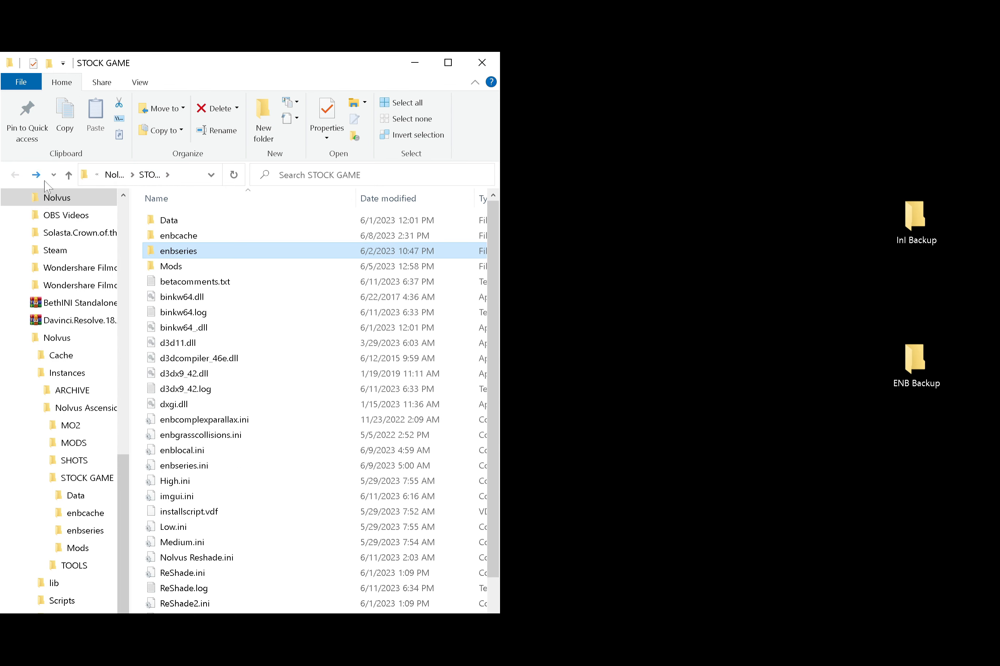
scroll(250, 329, down, 3)
scroll(253, 330, up, 1)
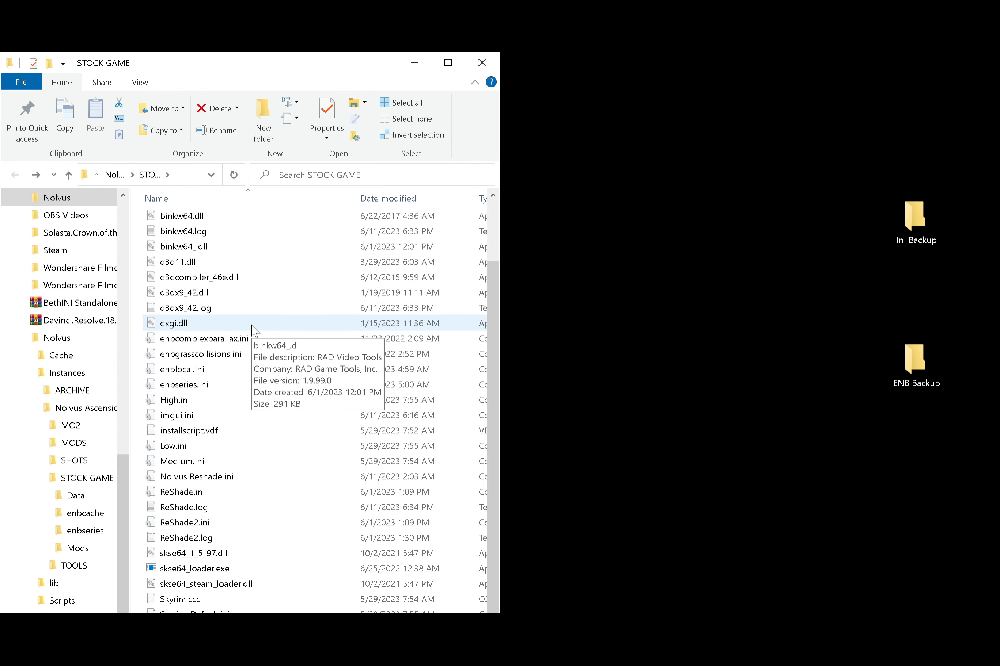
scroll(254, 330, up, 1)
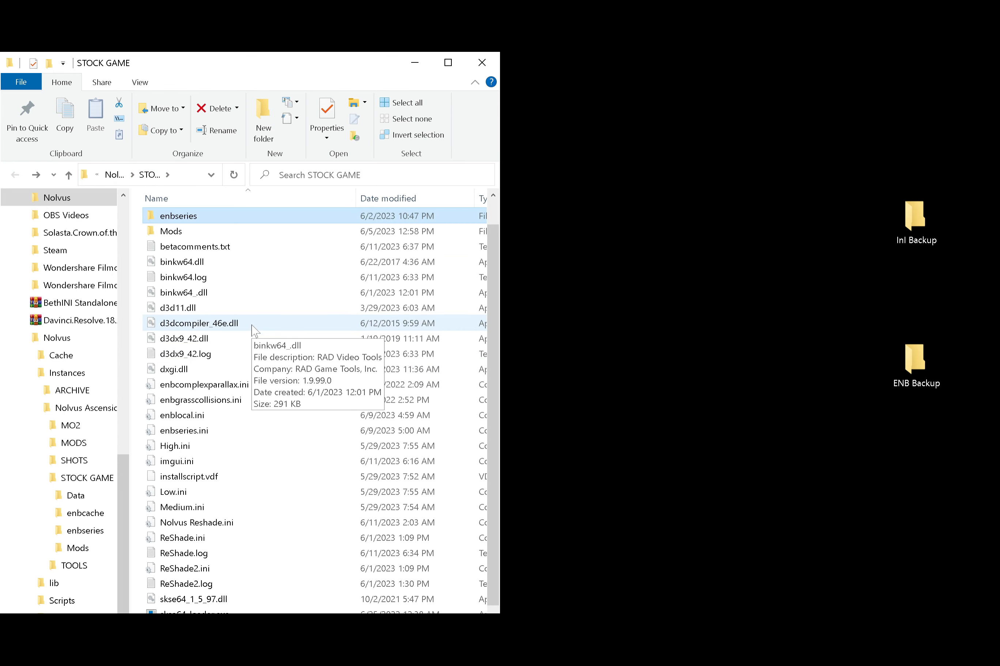
double_click(240, 431)
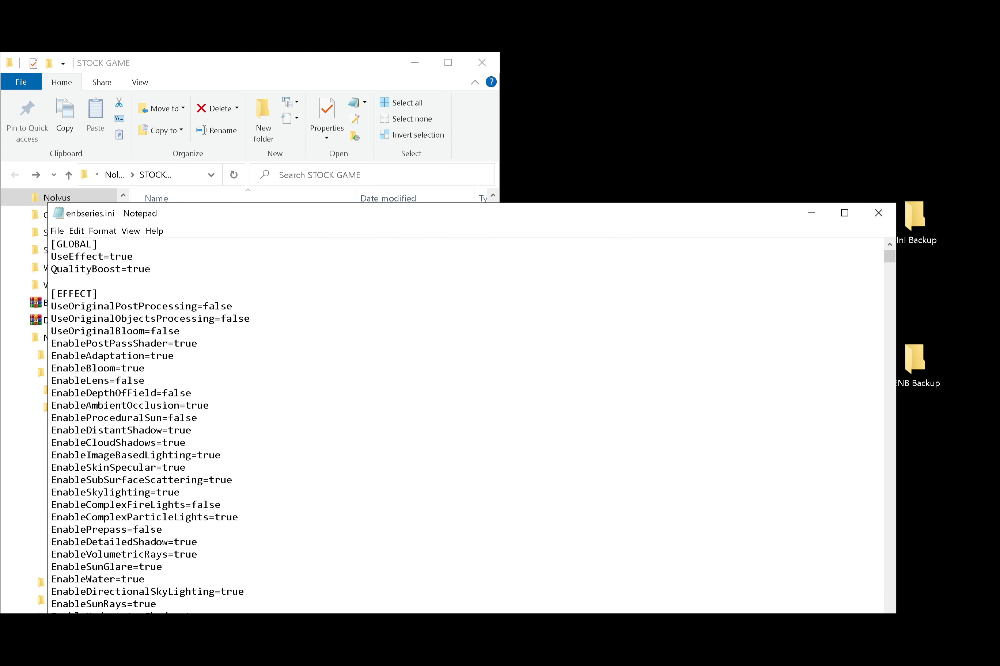
Search enbseries.ini for "sky" and go to the [SKY] section containing the EnableAnimatedStars setting
drag(888, 257, 888, 367)
key(ctrl+f)
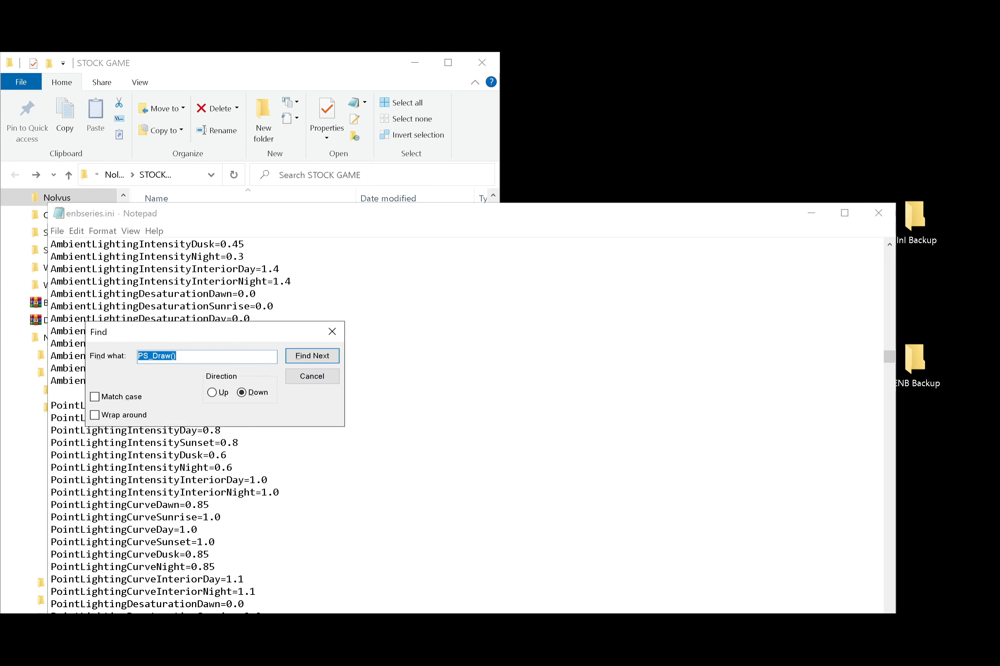
text(sky)
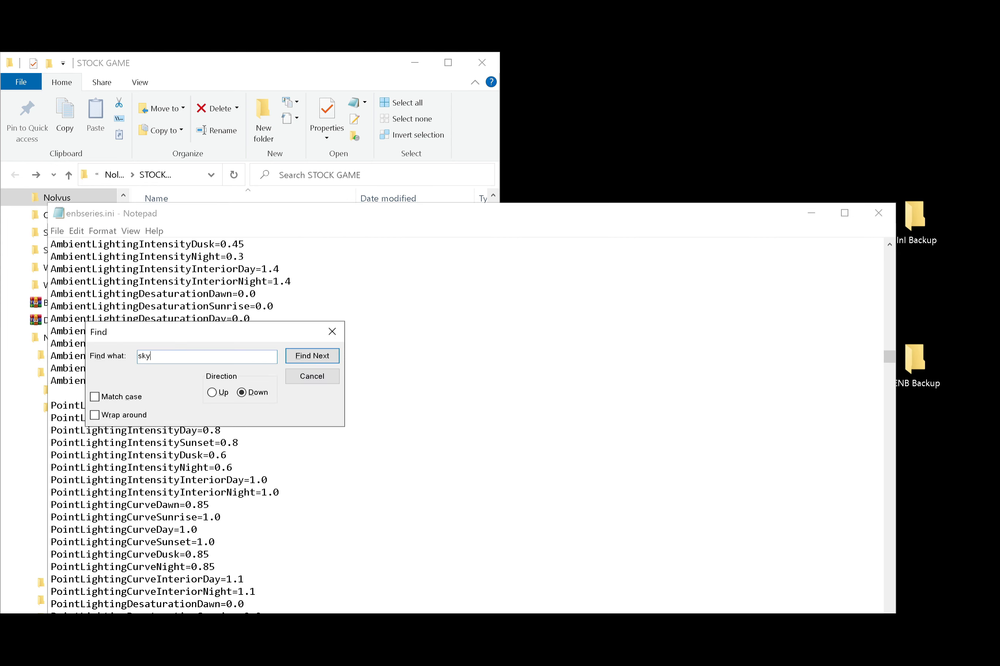
key(Return)
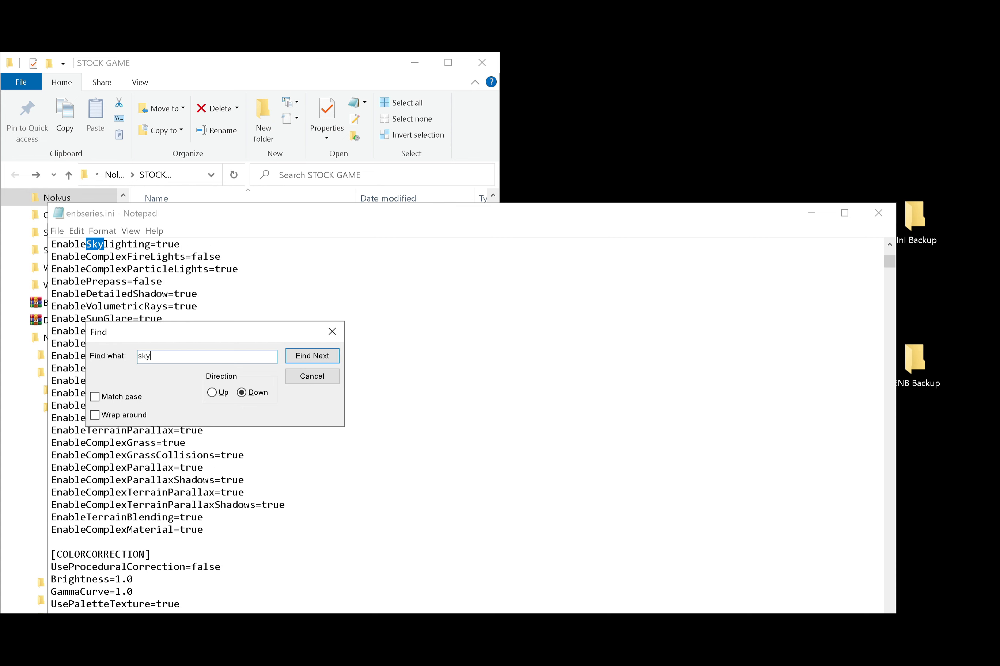
key(Return)
key(Return)
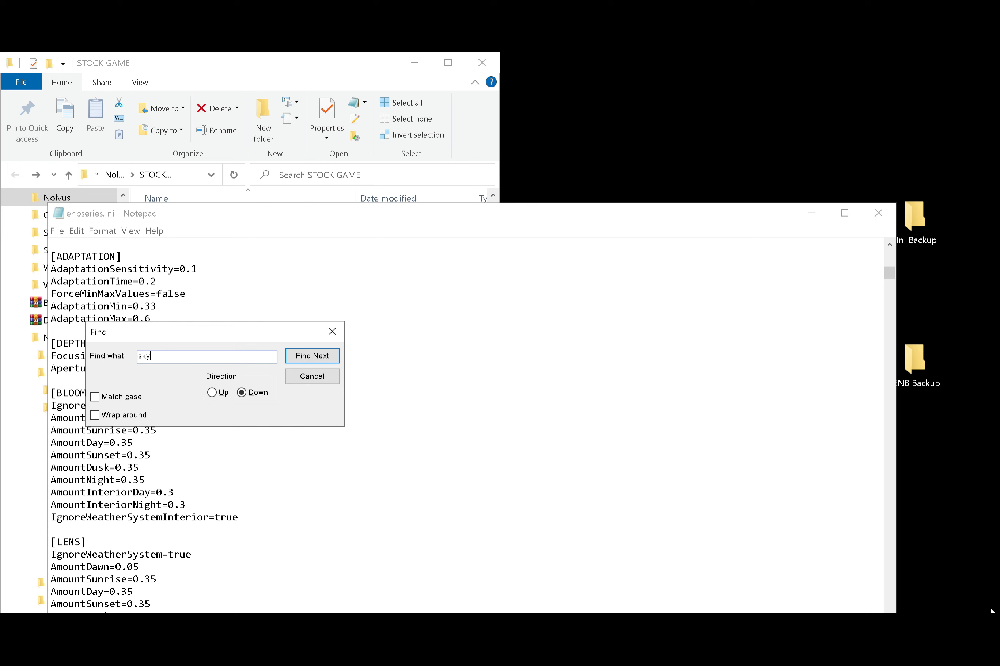
scroll(465, 425, down, 7)
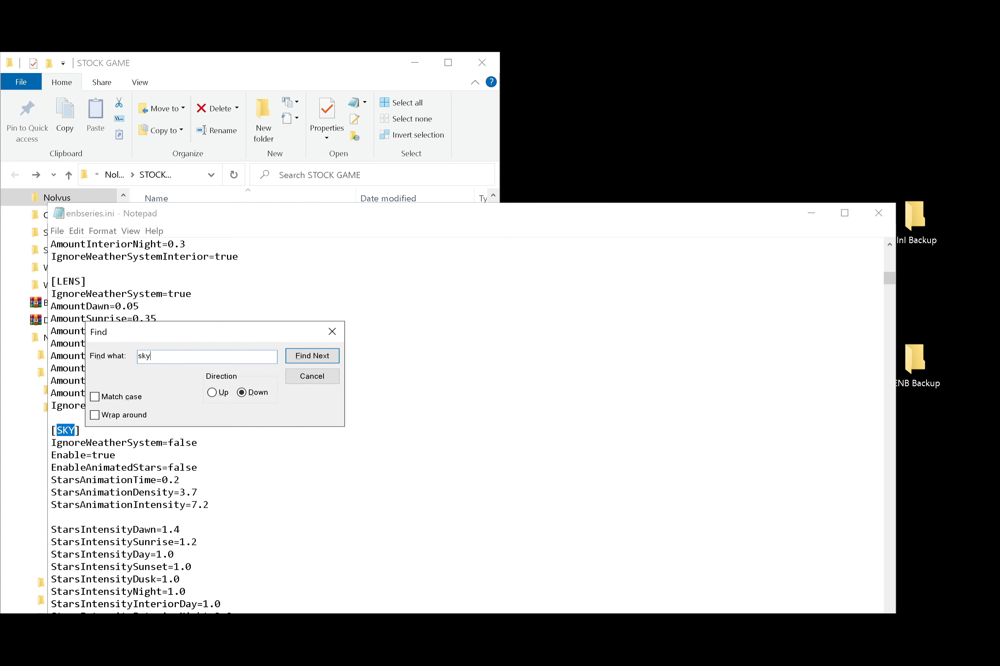
scroll(466, 425, up, 2)
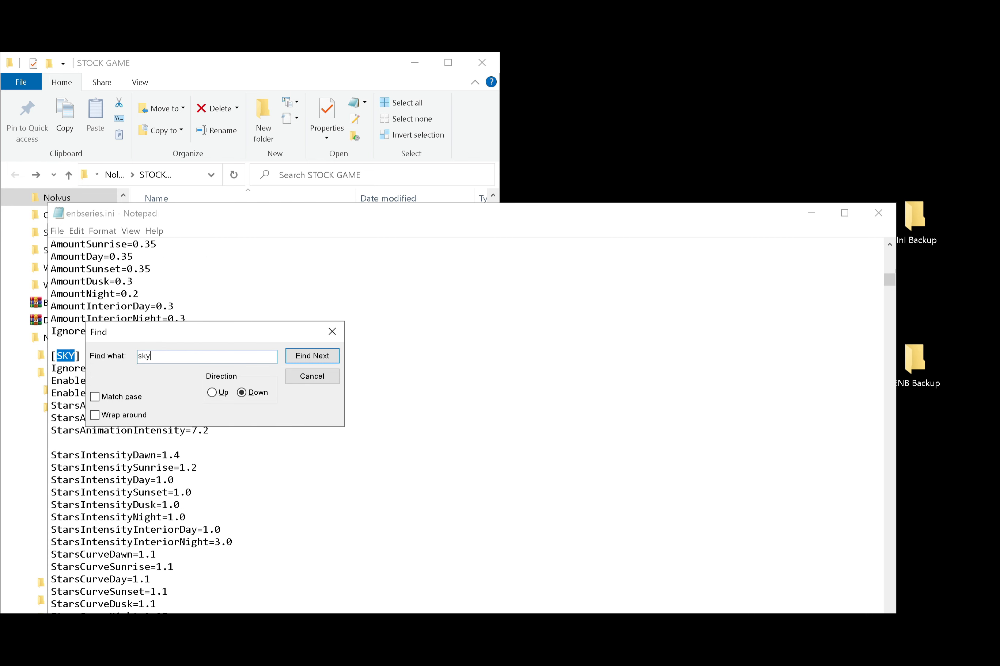
scroll(466, 426, up, 3)
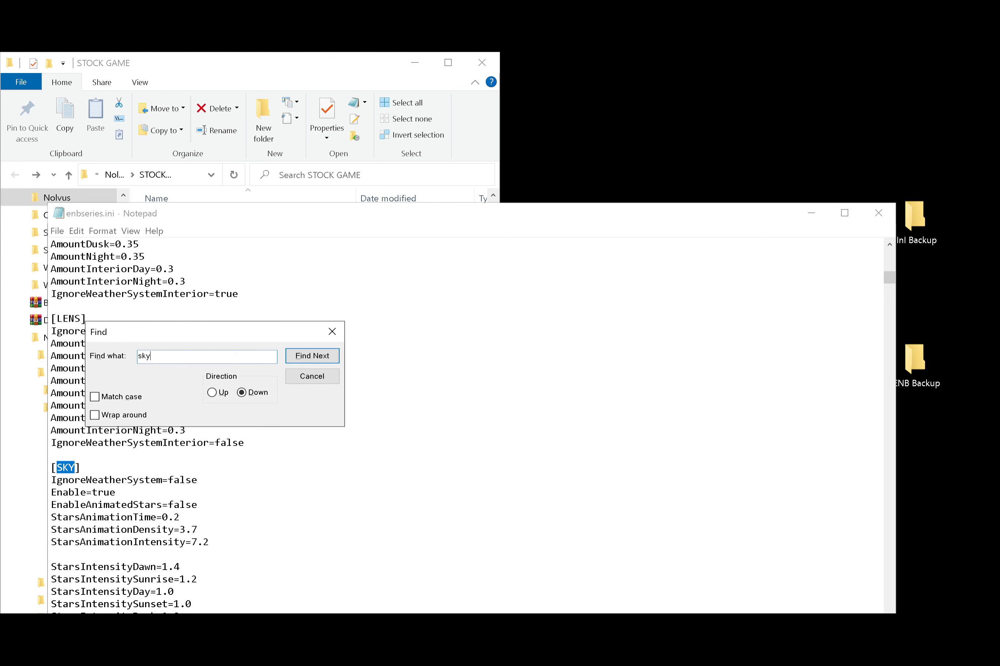
Set EnableAnimatedStars in the [SKY] section to true, and set it back to false
drag(198, 505, 168, 505)
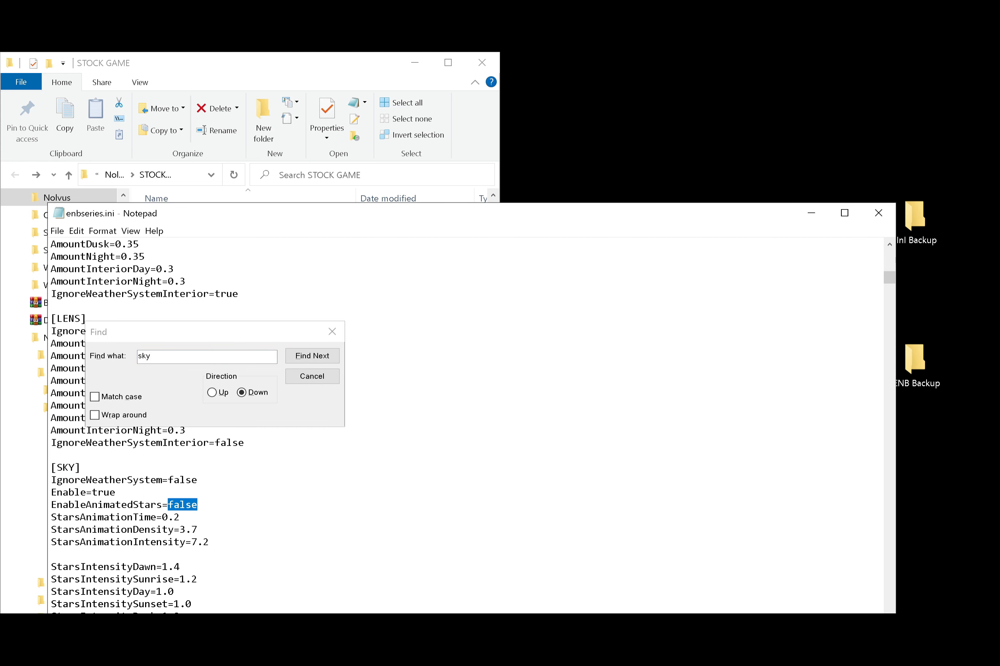
text(true)
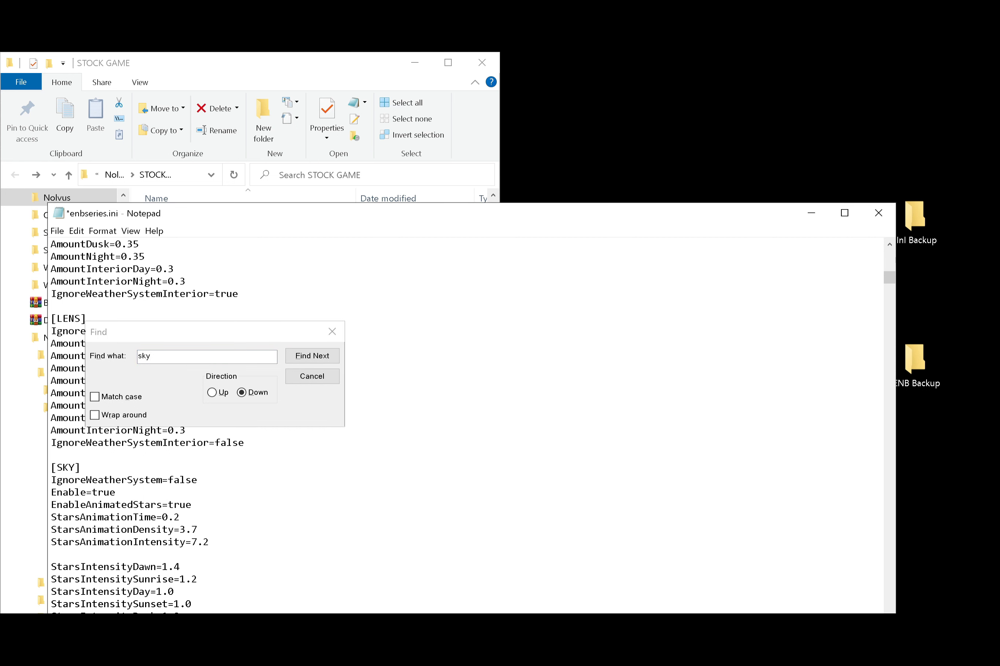
key(BackSpace)
key(BackSpace)
key(BackSpace)
key(BackSpace)
text(false)
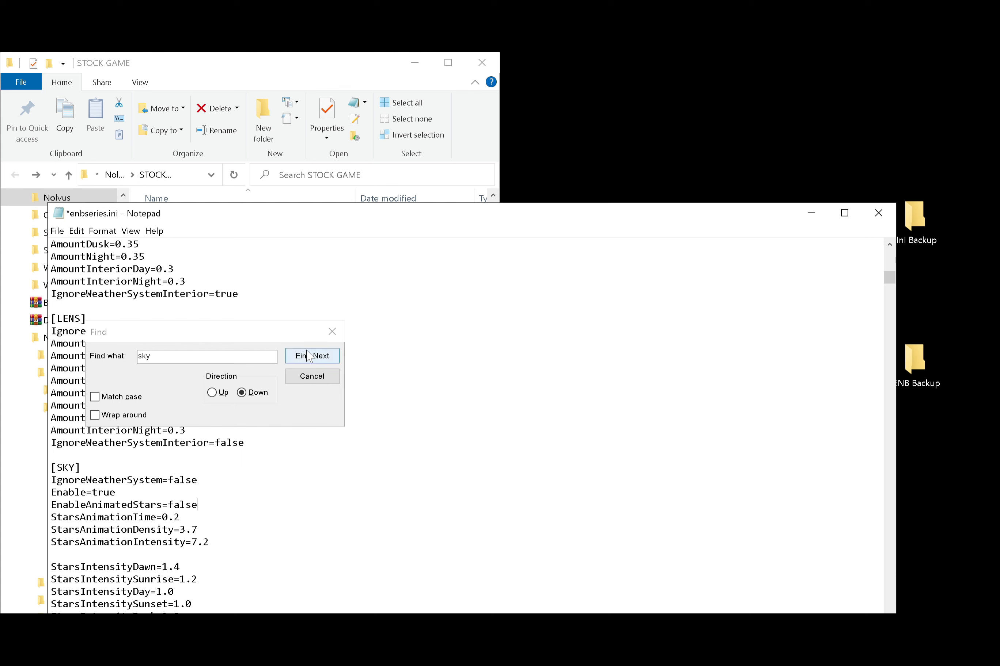
Search enbseries.ini for "ssao" and go to the IgnoreWeatherSystem setting in the [SSAO_SSIL] section
key(ctrl+f)
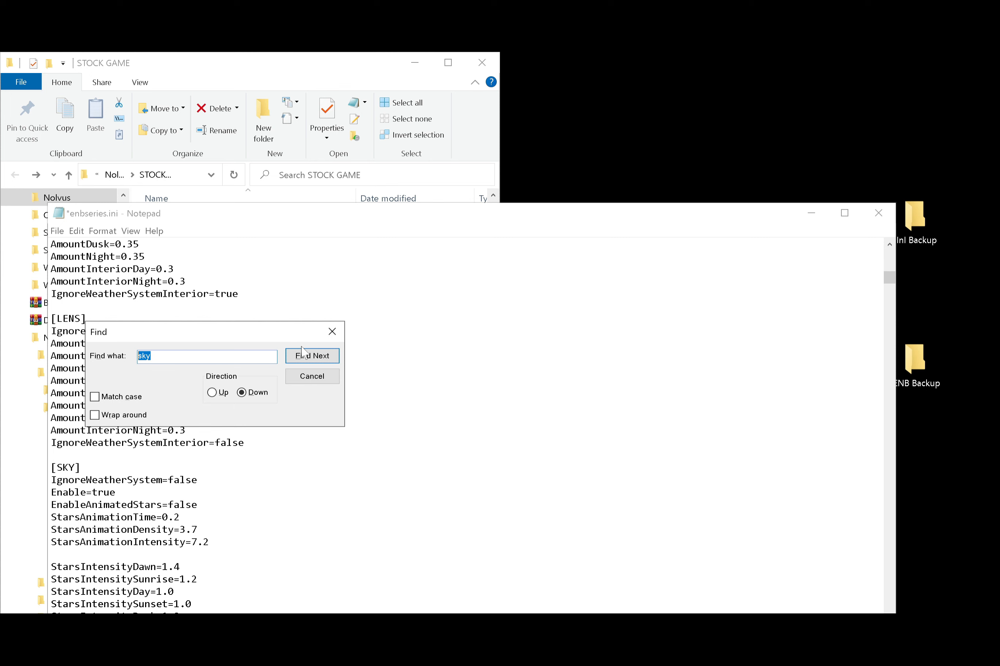
text(ssao)
key(Return)
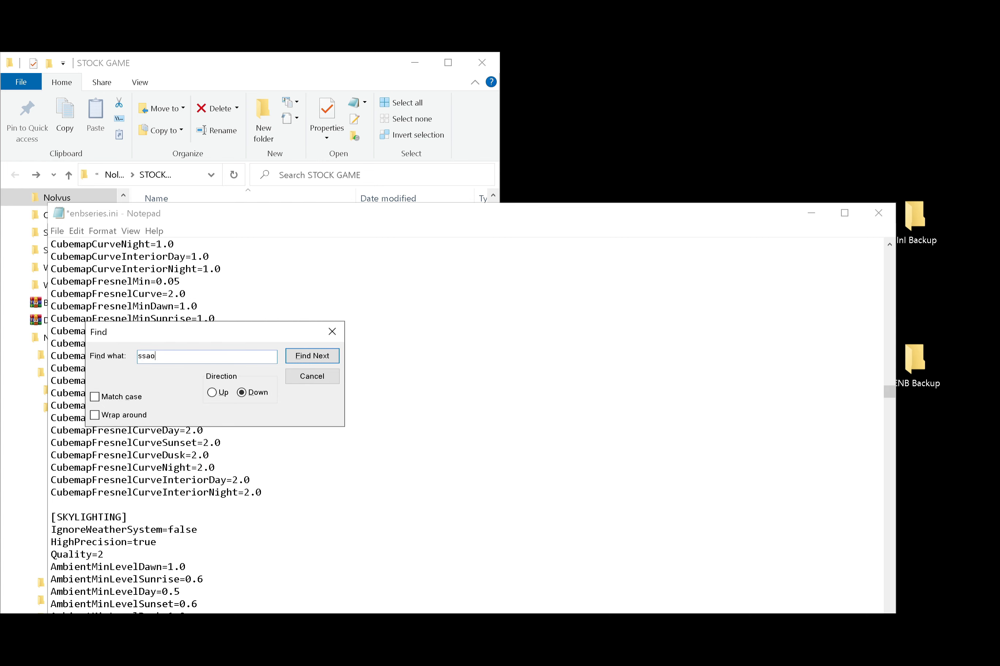
click(302, 353)
scroll(465, 426, down, 4)
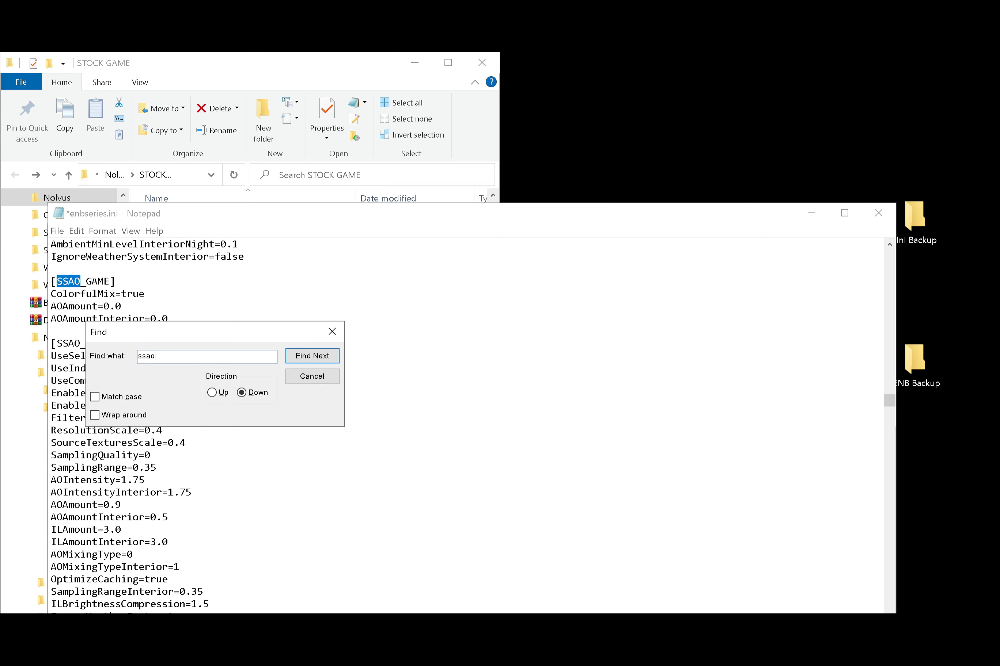
scroll(465, 426, up, 5)
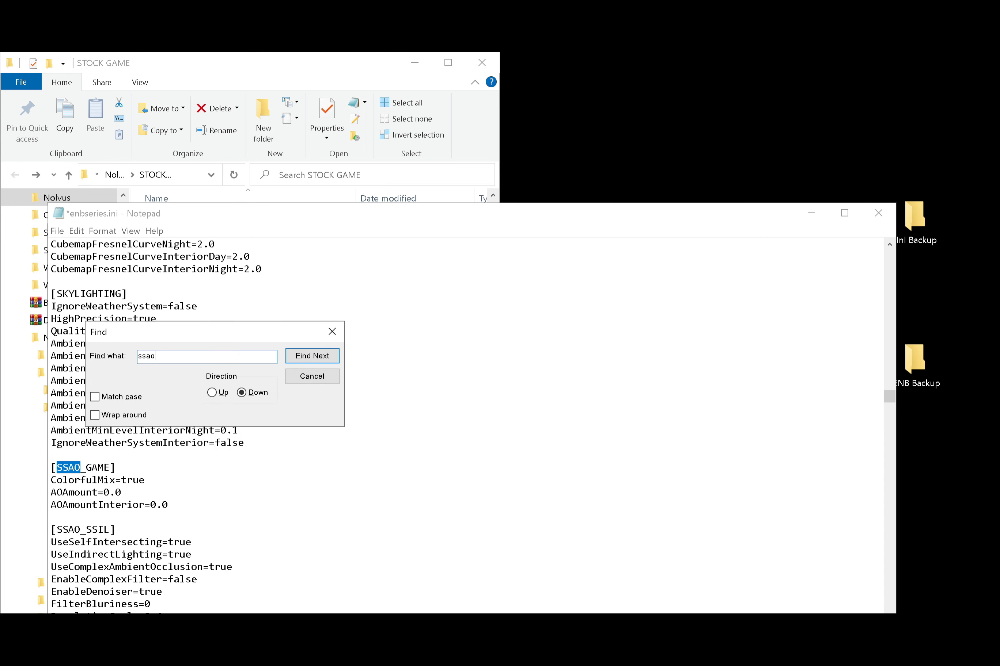
drag(69, 530, 110, 531)
scroll(466, 425, down, 1)
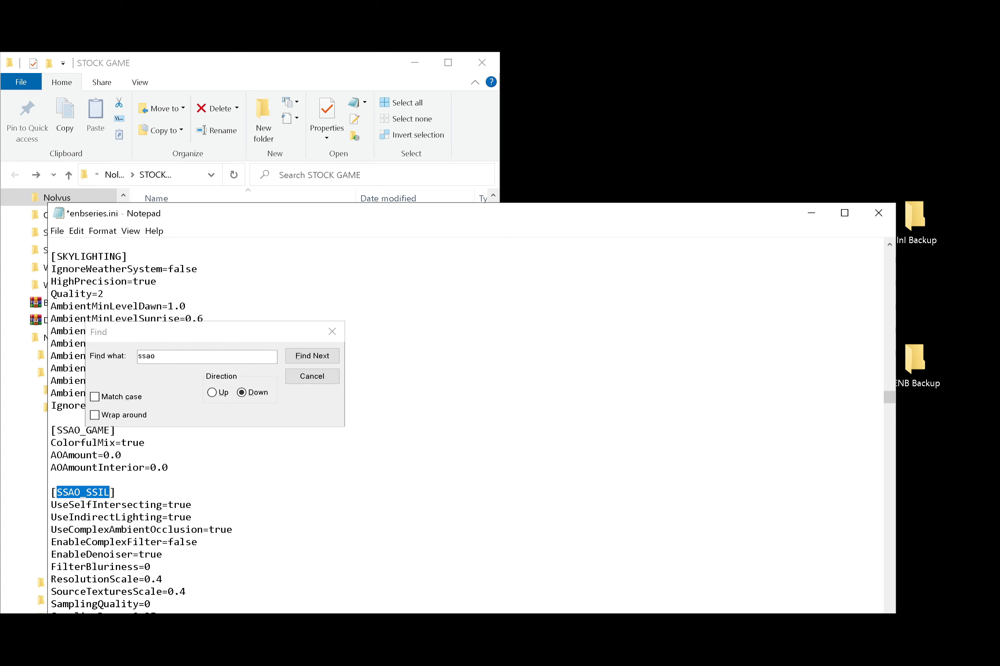
scroll(466, 425, down, 1)
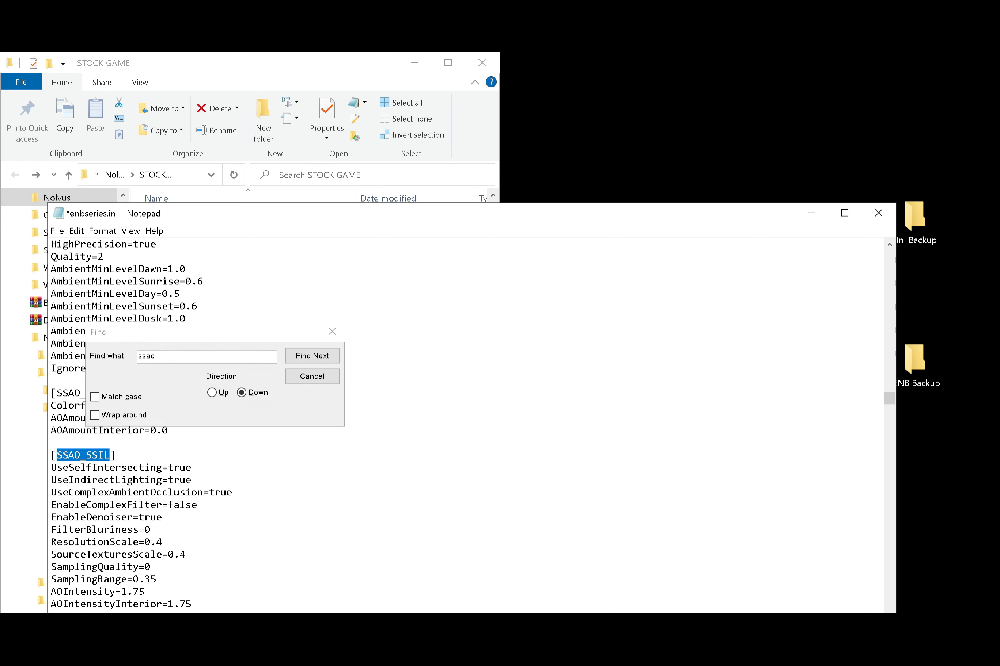
scroll(466, 426, down, 1)
scroll(466, 426, down, 4)
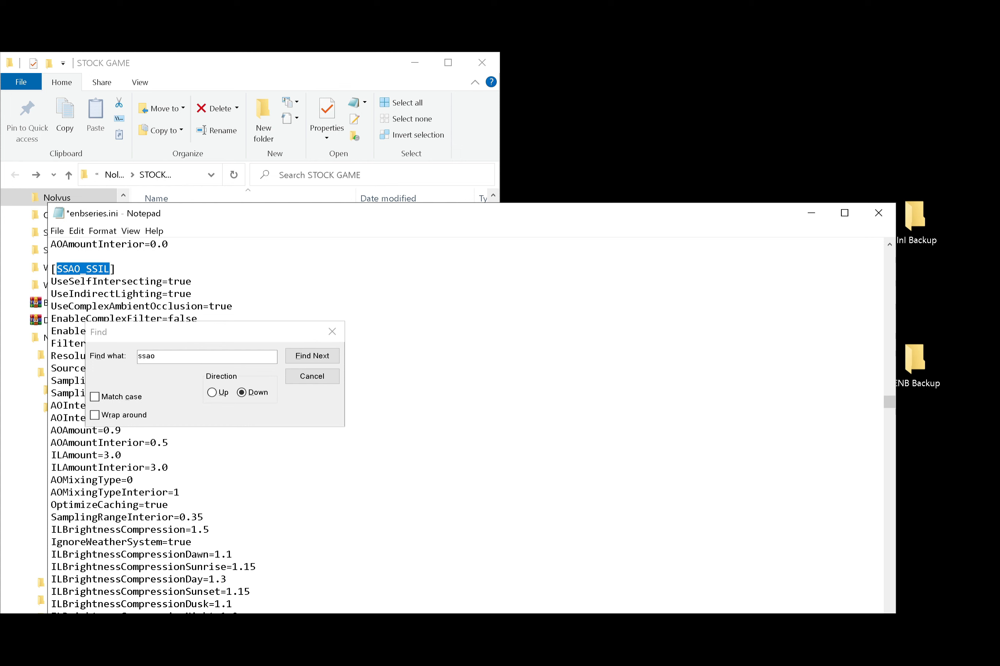
Set IgnoreWeatherSystem in the [SSAO_SSIL] section to false, and set it back to true
drag(150, 542, 191, 542)
click(174, 542)
text(false)
key(BackSpace)
key(BackSpace)
key(BackSpace)
key(BackSpace)
key(BackSpace)
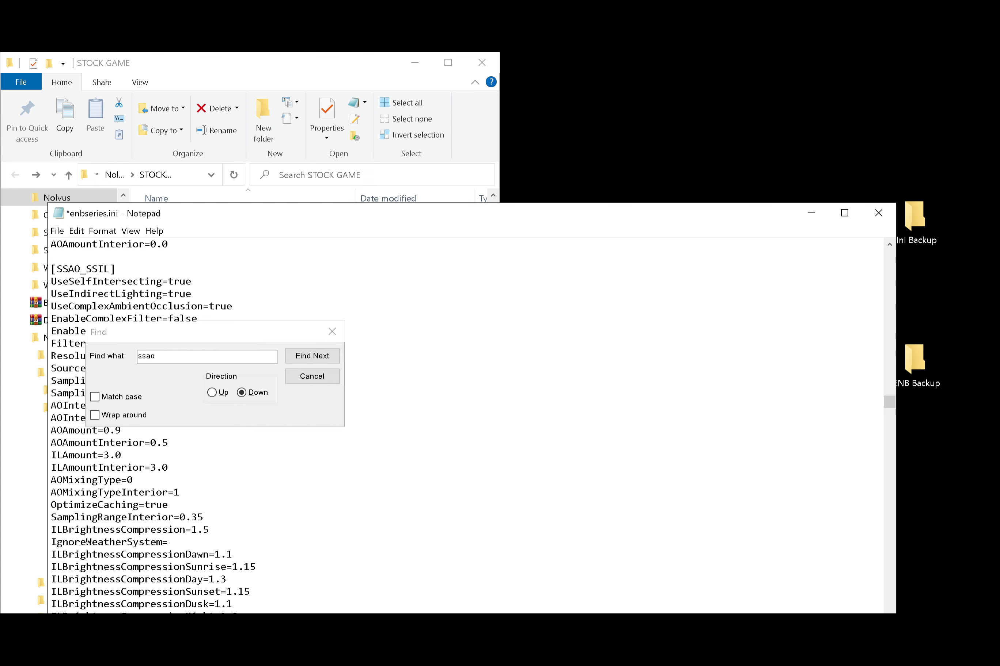
text(true)
Examine the AOIntensity and AOIntensityInterior values in the [SSAO_SSIL] section and close the Find dialog
scroll(464, 425, down, 2)
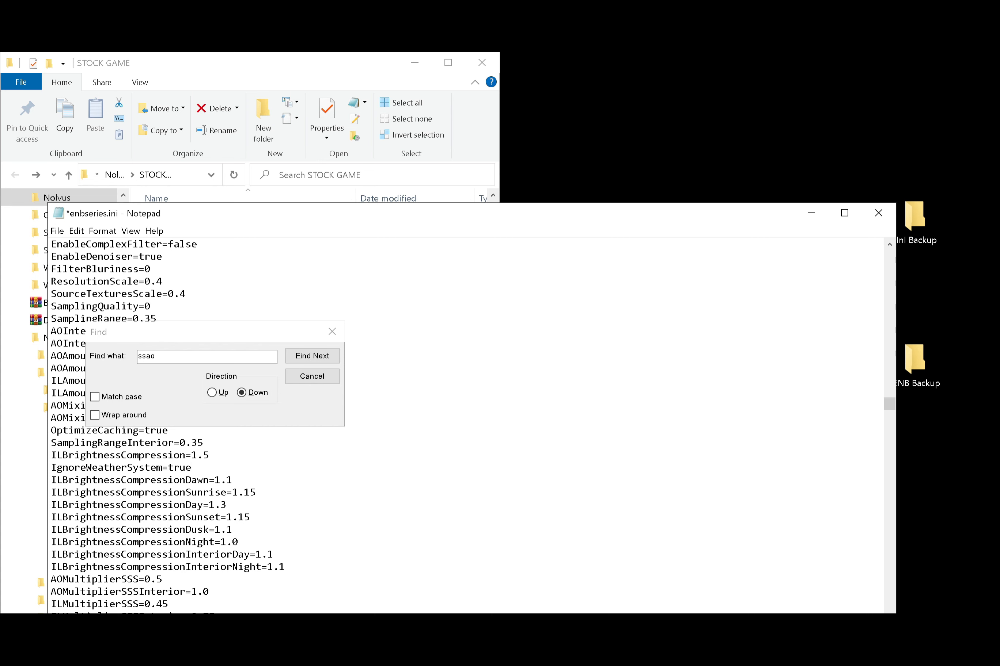
scroll(464, 426, up, 4)
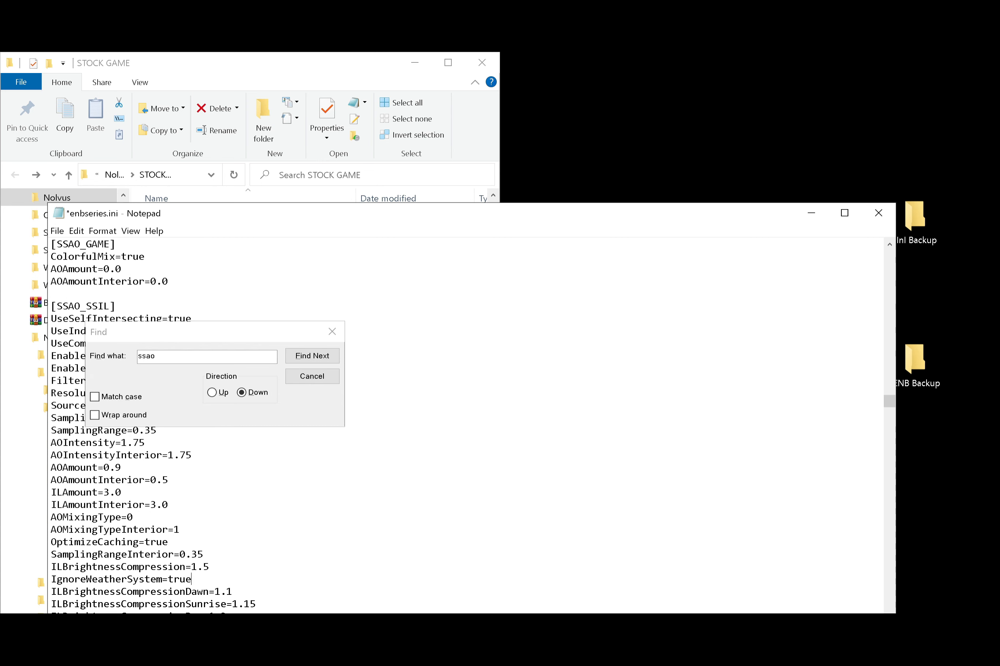
scroll(464, 425, up, 1)
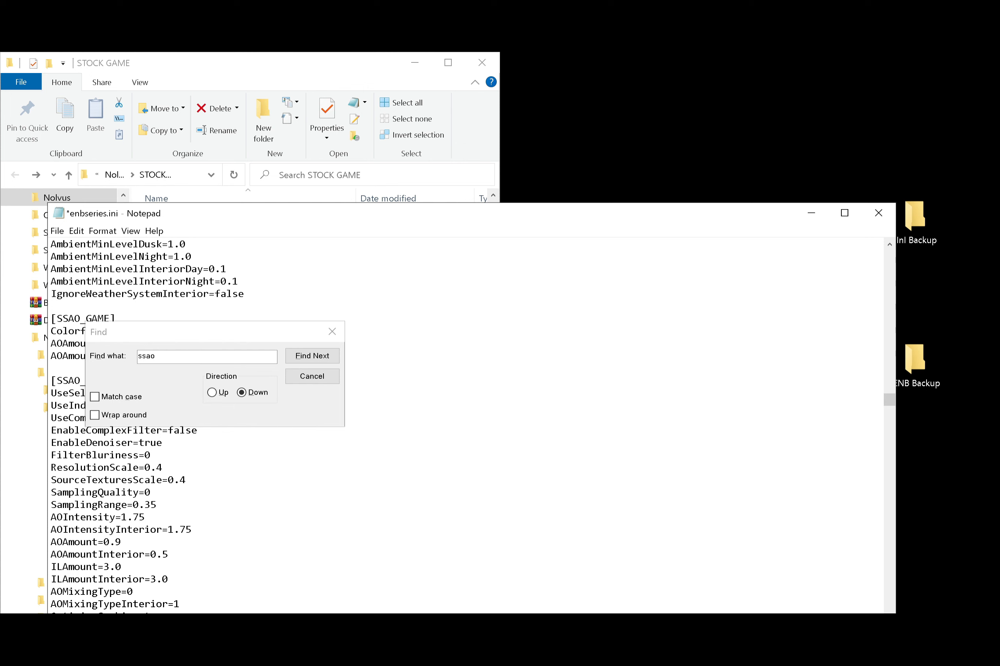
drag(50, 517, 145, 517)
click(121, 517)
drag(122, 518, 145, 518)
drag(168, 530, 191, 530)
click(332, 332)
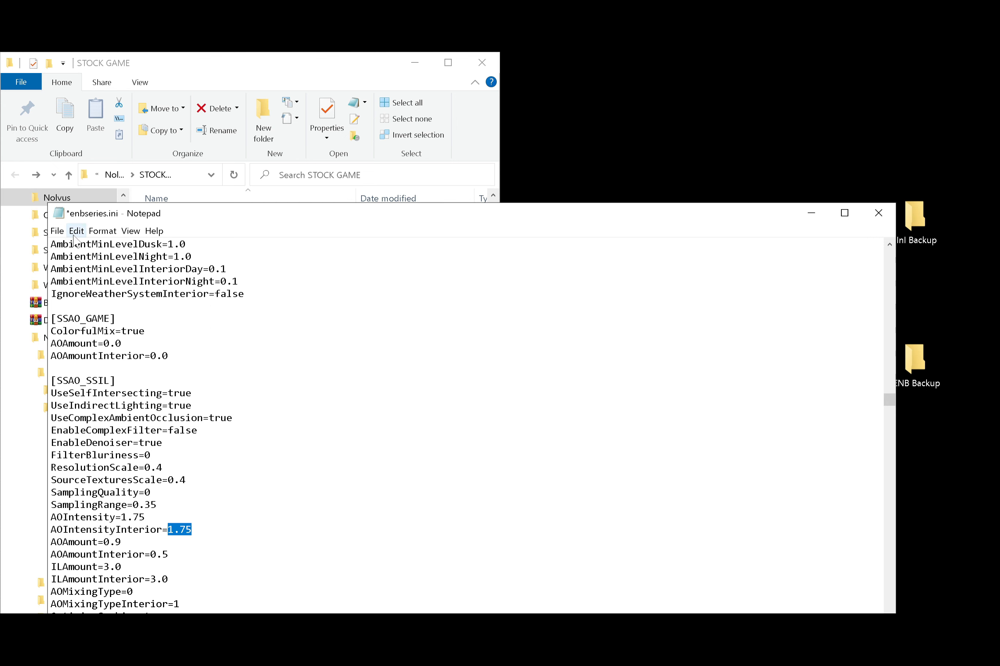
Save enbseries.ini and close it
click(58, 231)
mouse_move(76, 231)
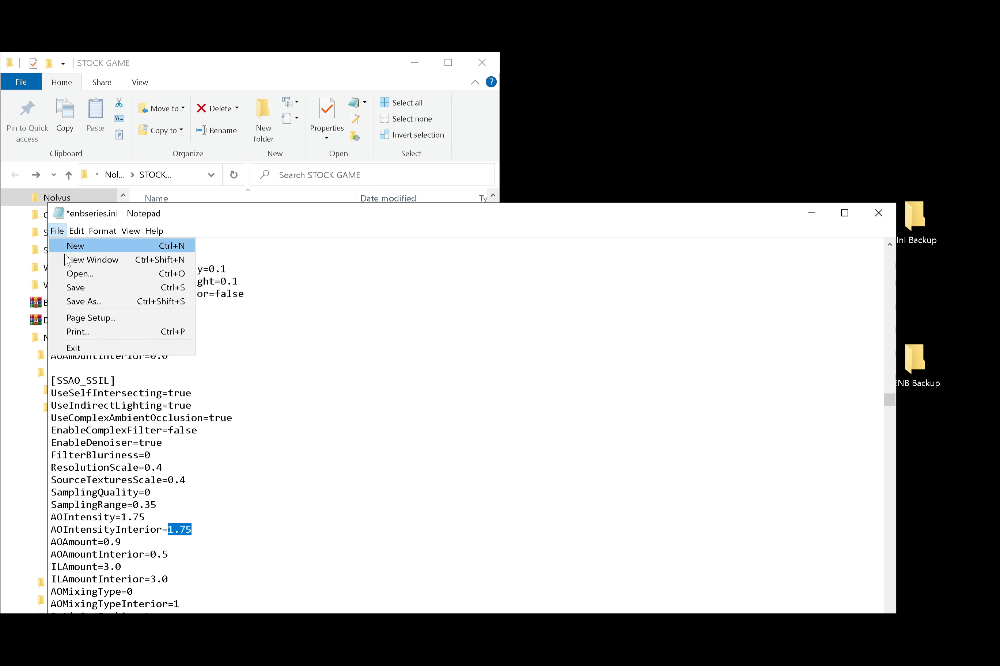
click(82, 286)
click(168, 355)
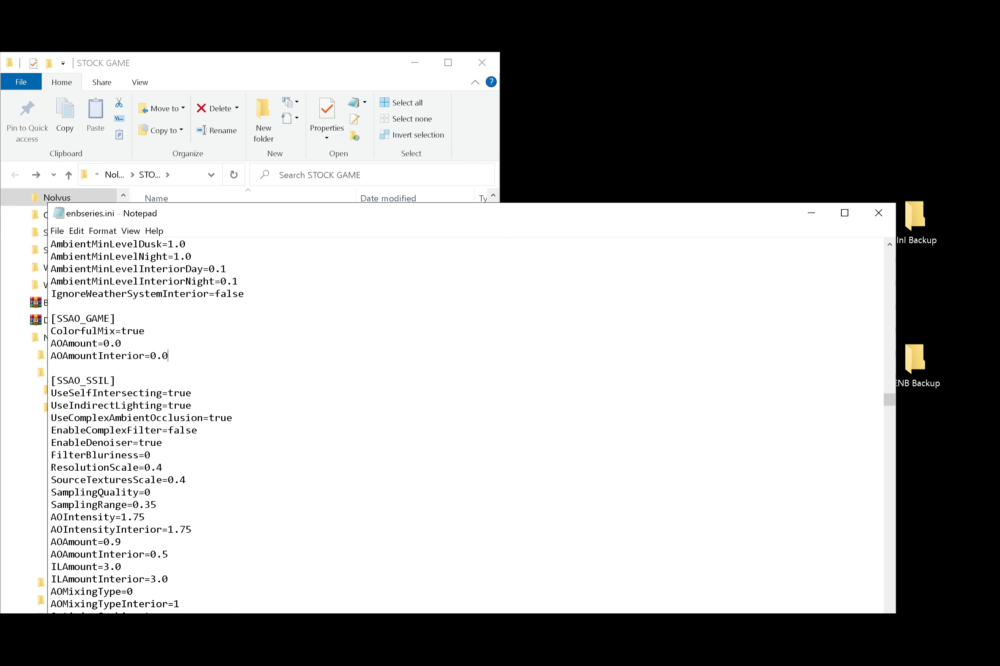
drag(502, 219, 507, 163)
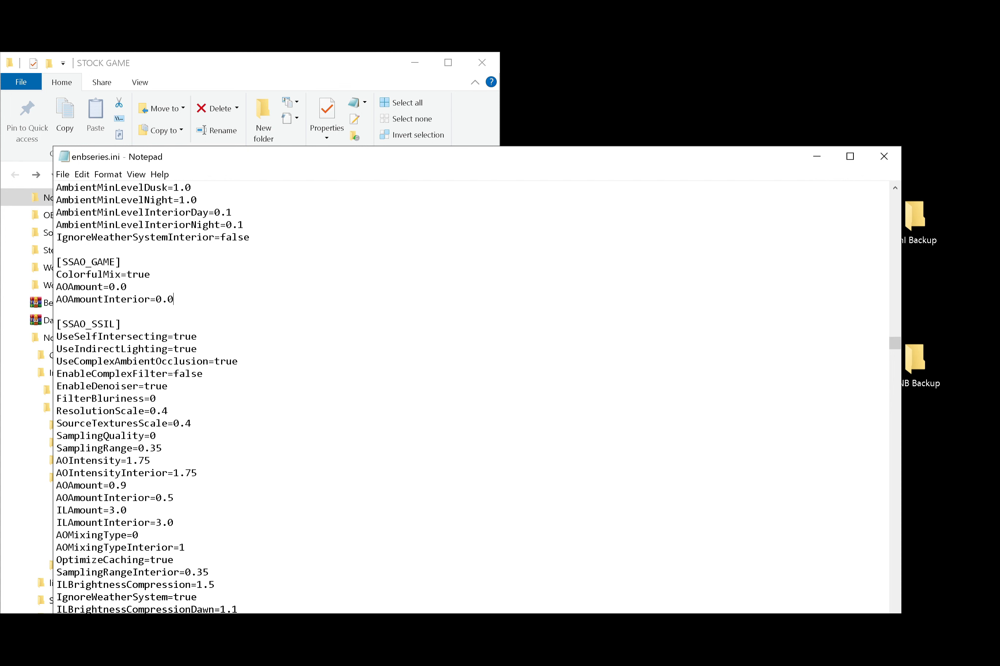
click(883, 158)
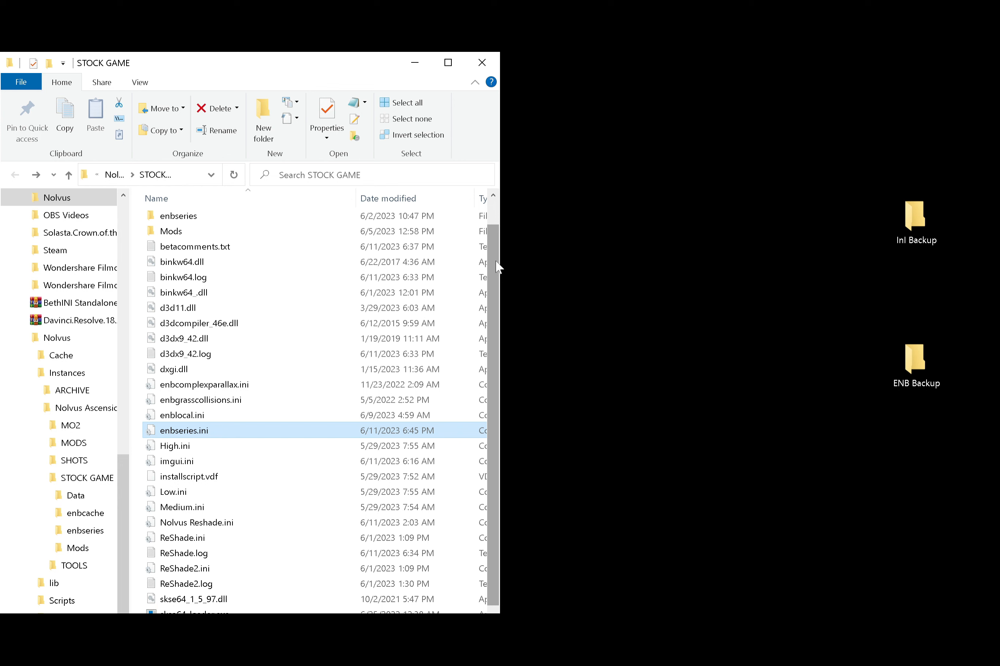
Leave the STOCK GAME folder and launch Mod Organizer from its desktop shortcut
drag(498, 267, 497, 233)
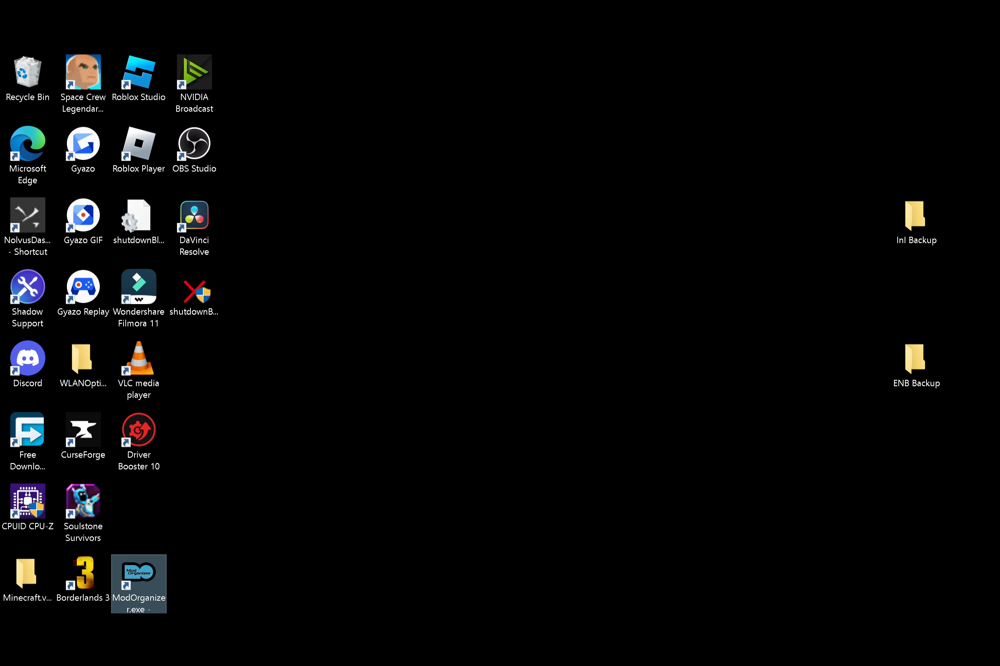
double_click(143, 597)
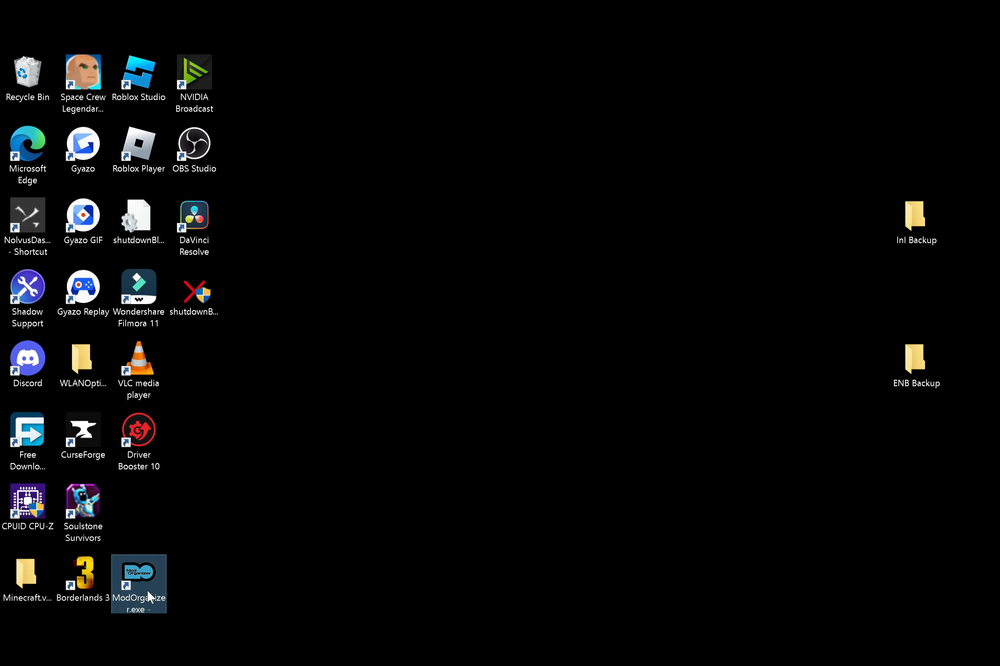
click(564, 405)
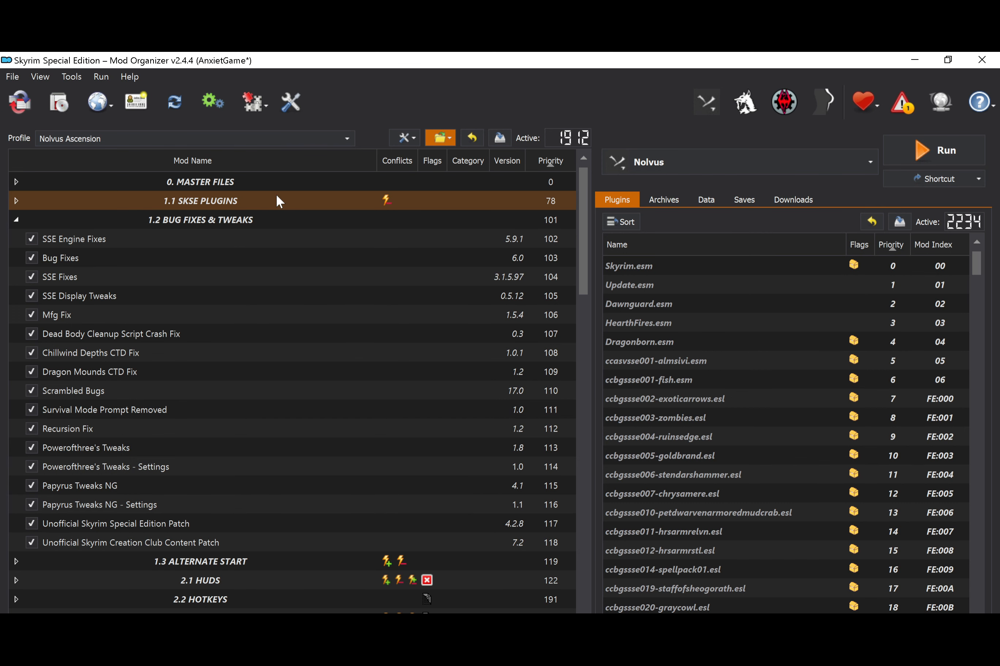
Start installing a mod from the Rudy ENB NAT ADDONS and REQUiRED Files FOMOD archive on the ExtraStorage (D:) drive
click(65, 107)
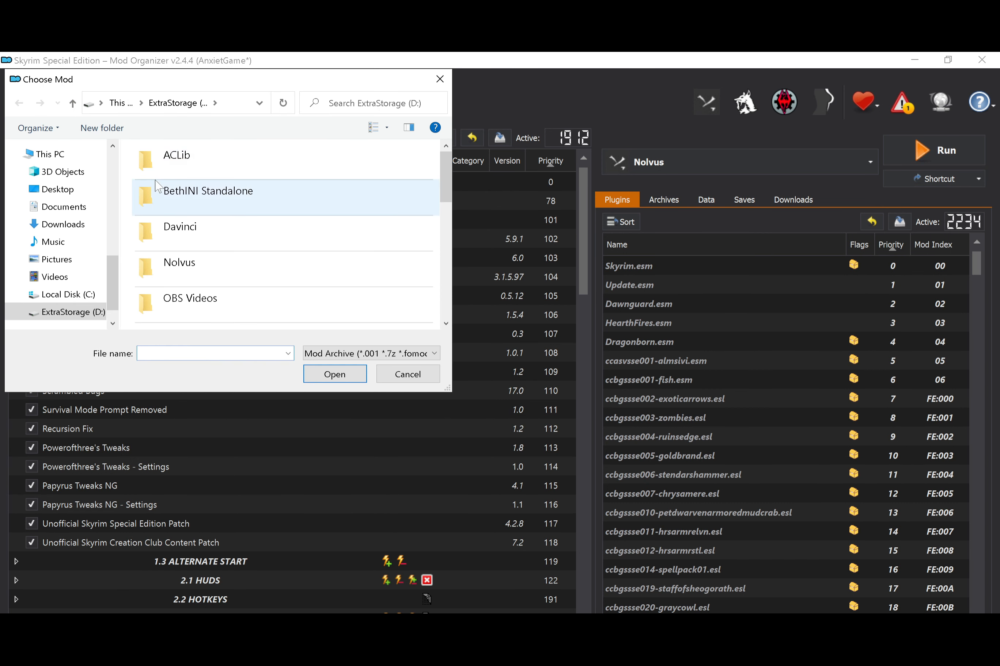
scroll(105, 246, down, 1)
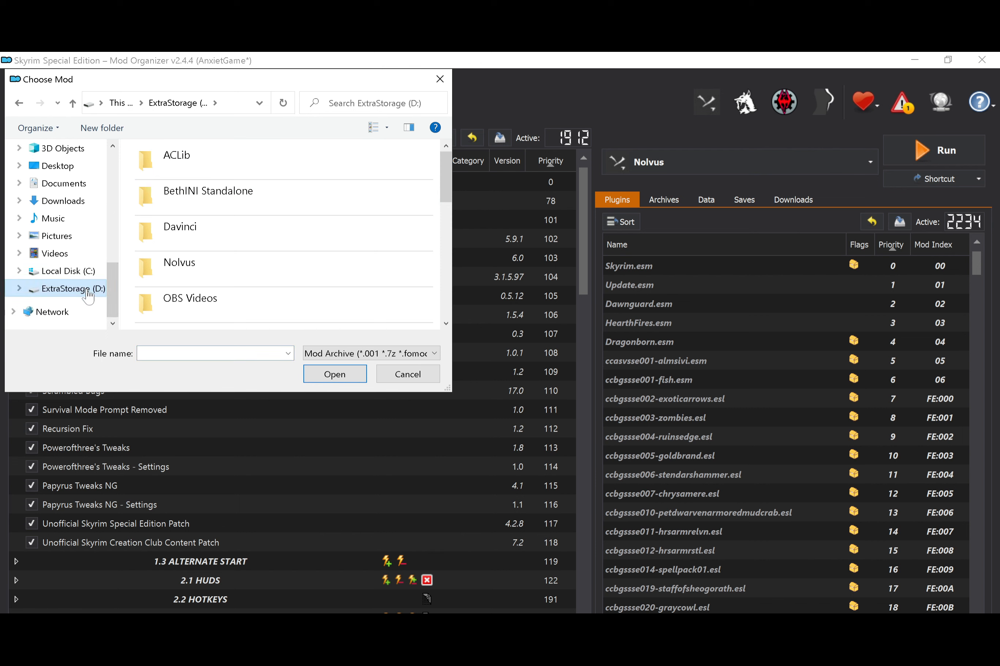
drag(443, 175, 433, 294)
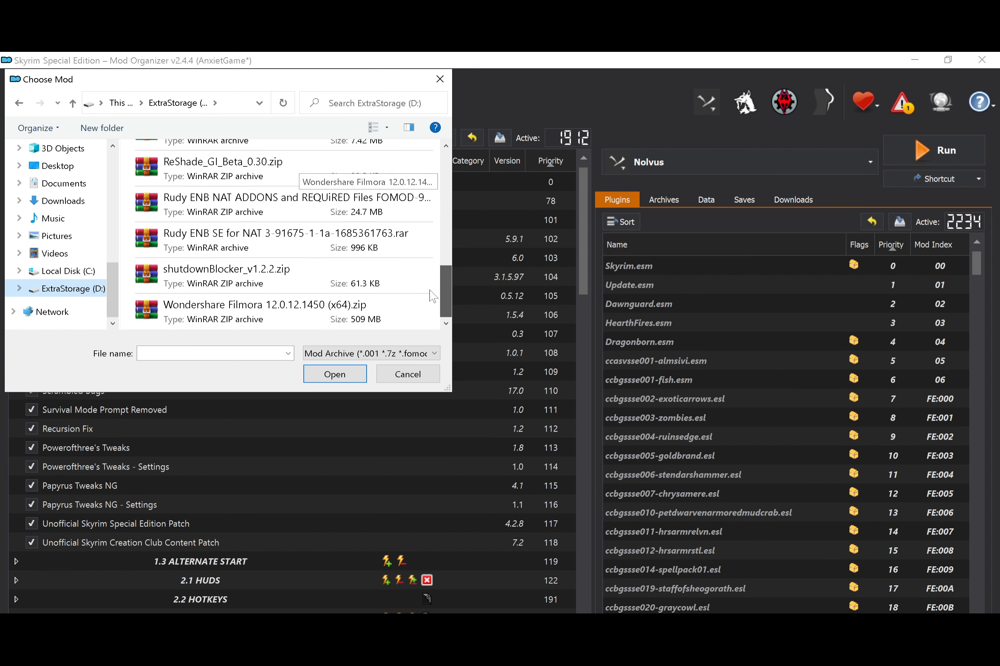
click(295, 210)
click(332, 374)
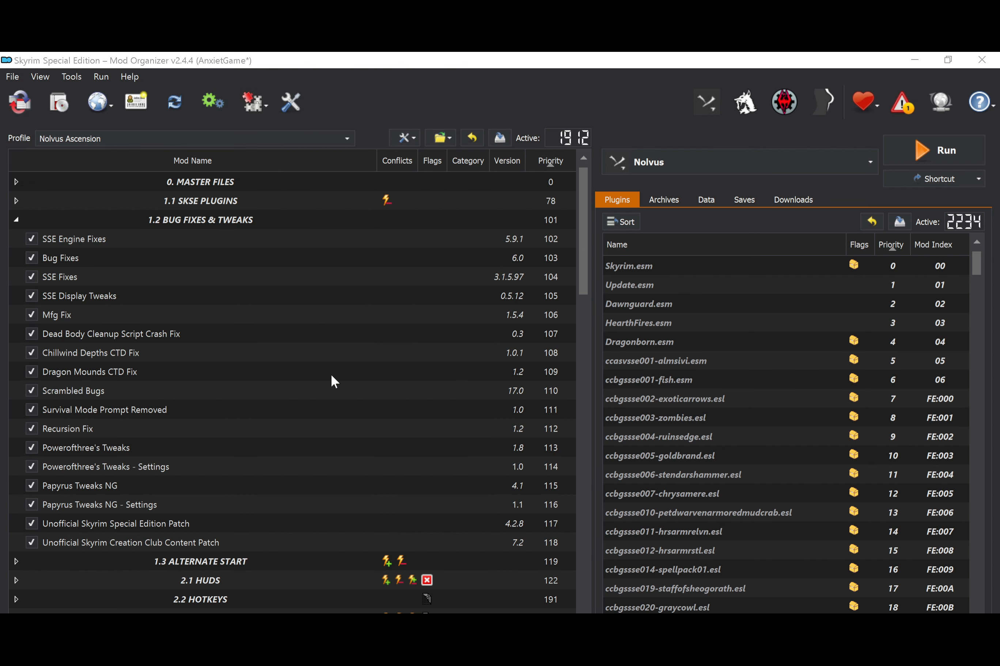
Select the Normal Game night eye fix, Ashman glowing particles and Blackreach sun options in the FOMOD installer, and close the installer without installing
scroll(551, 369, down, 1)
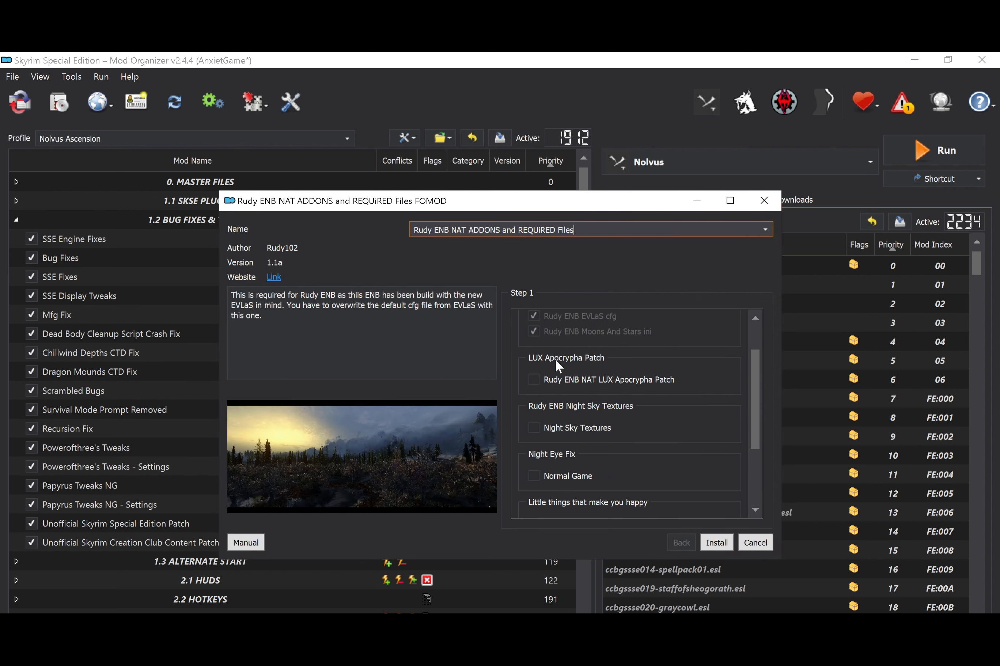
scroll(552, 346, up, 1)
scroll(560, 352, down, 2)
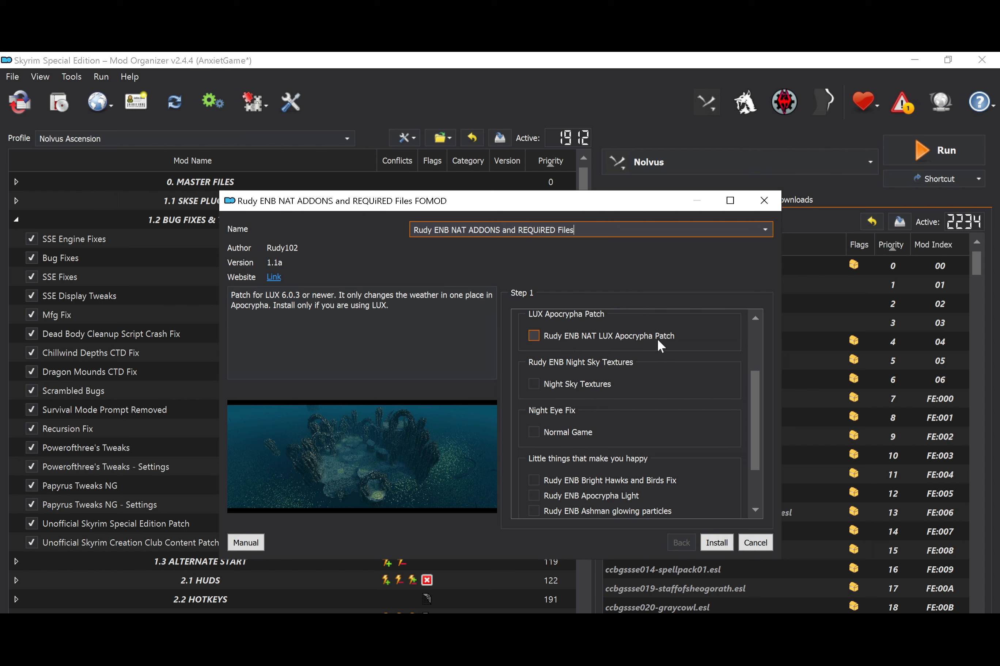
click(534, 384)
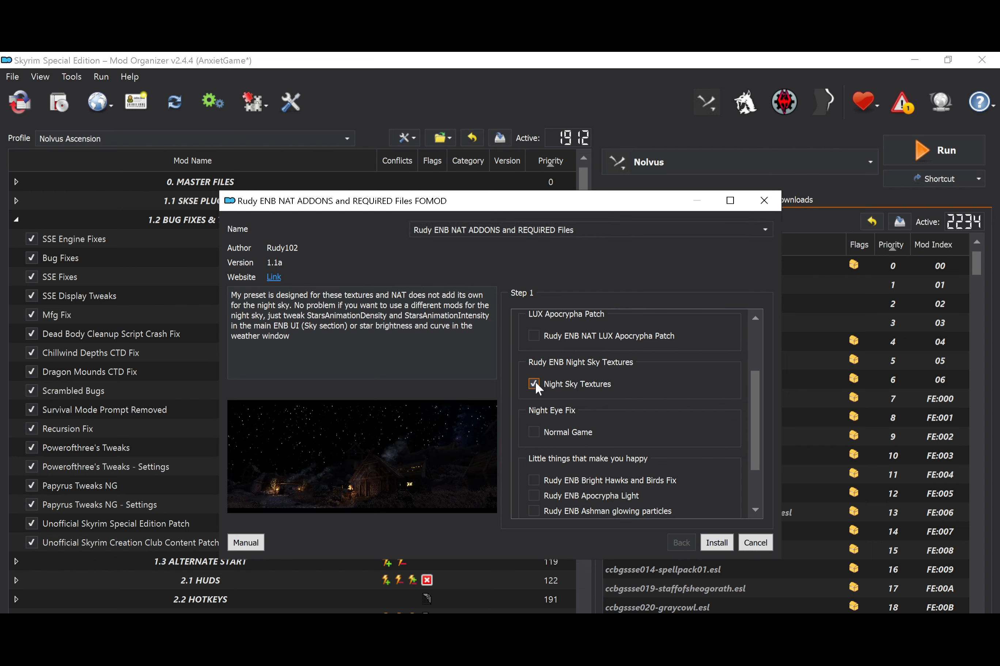
click(534, 434)
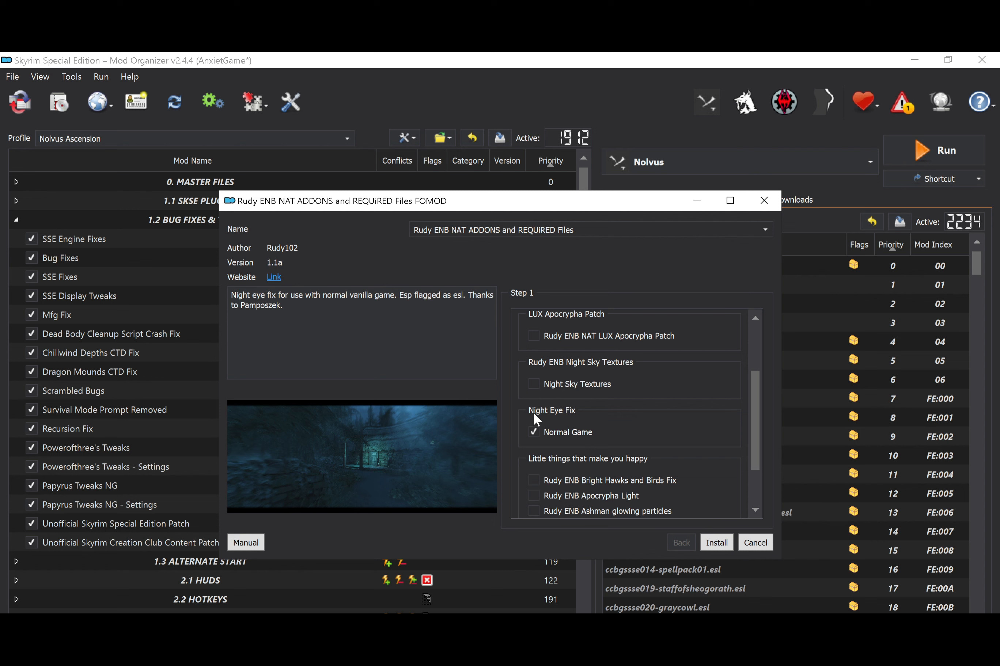
scroll(571, 425, down, 3)
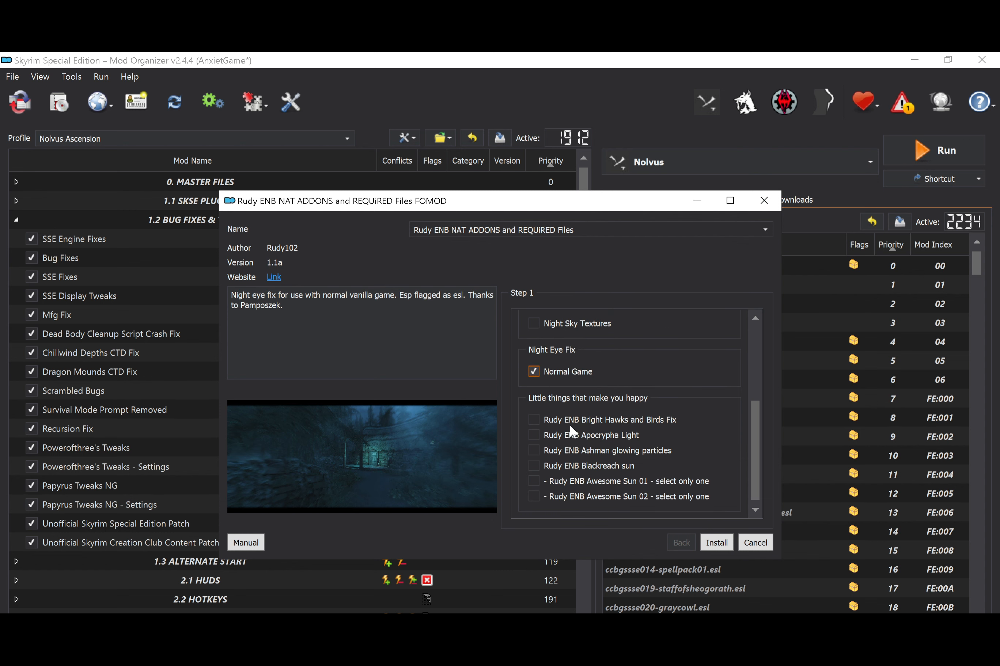
click(534, 449)
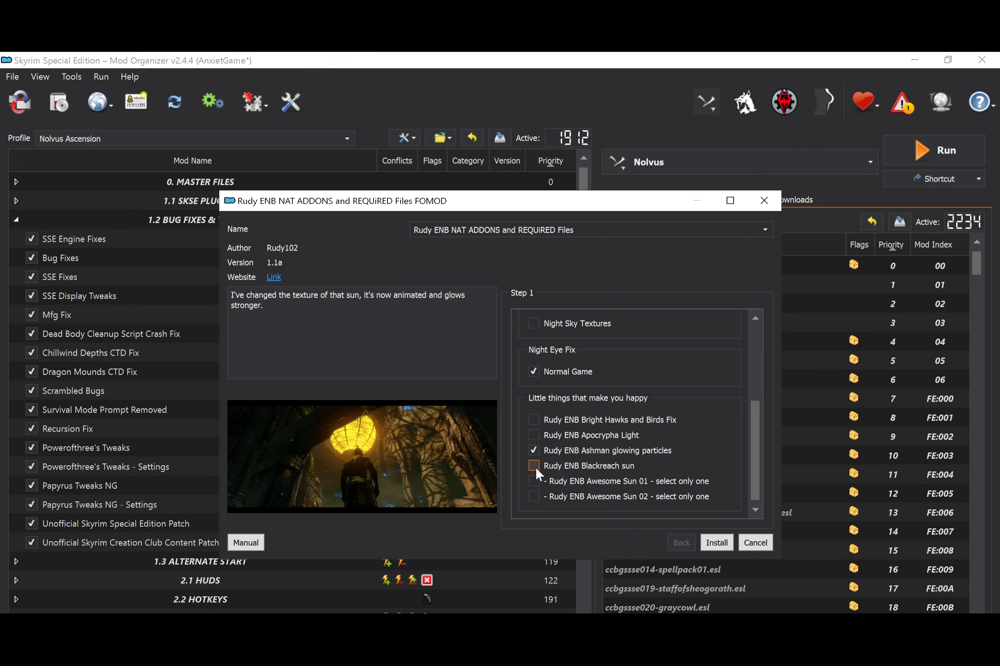
click(534, 466)
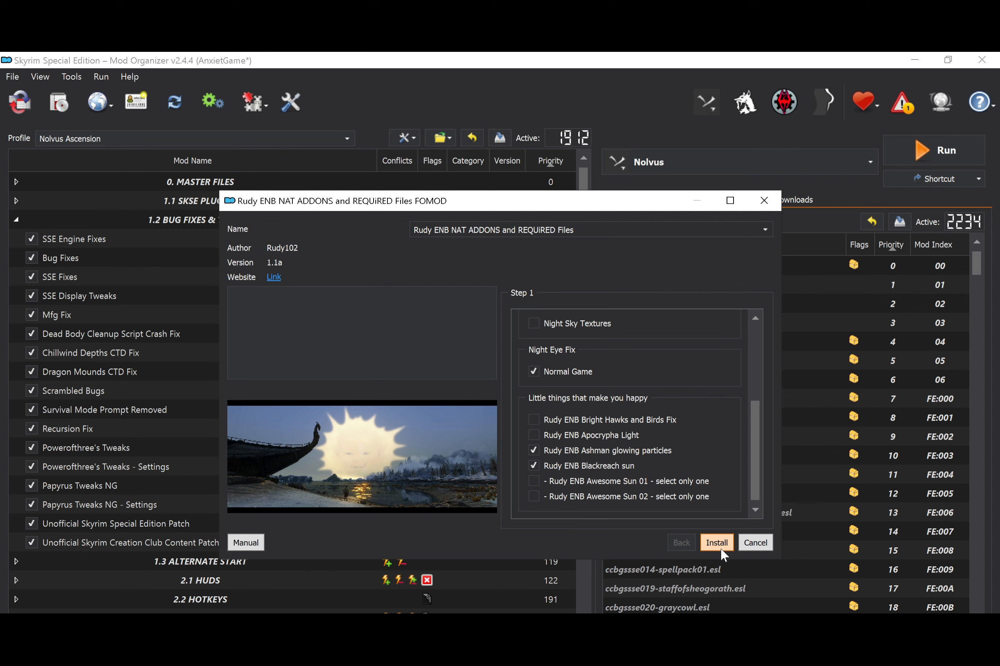
click(755, 205)
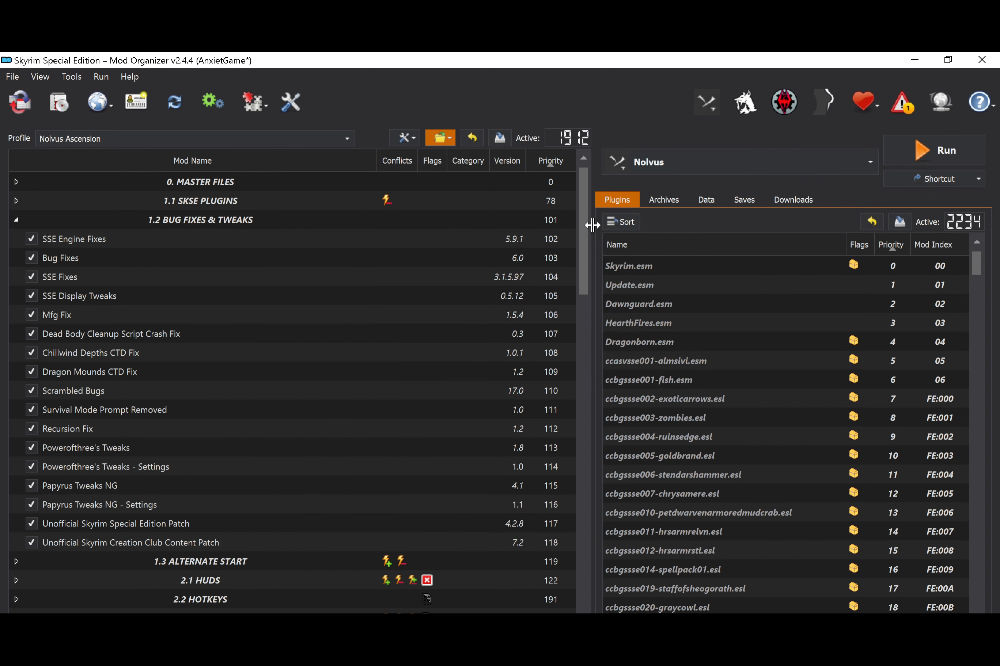
Look through the mod list sections and expand the 5.7 WEATHERS section
drag(586, 223, 595, 583)
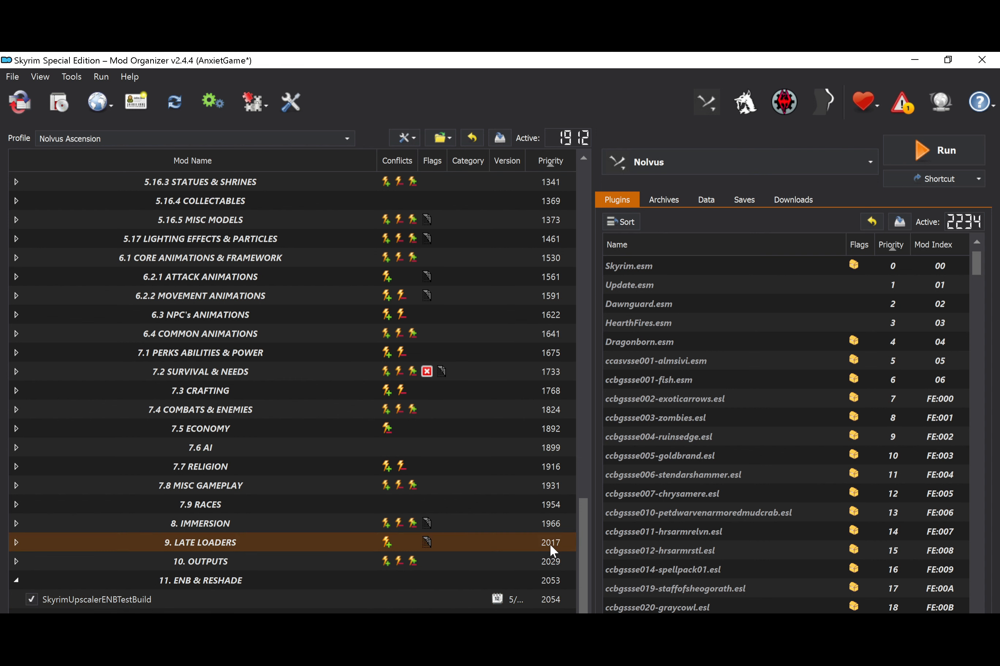
click(575, 543)
drag(578, 538, 576, 330)
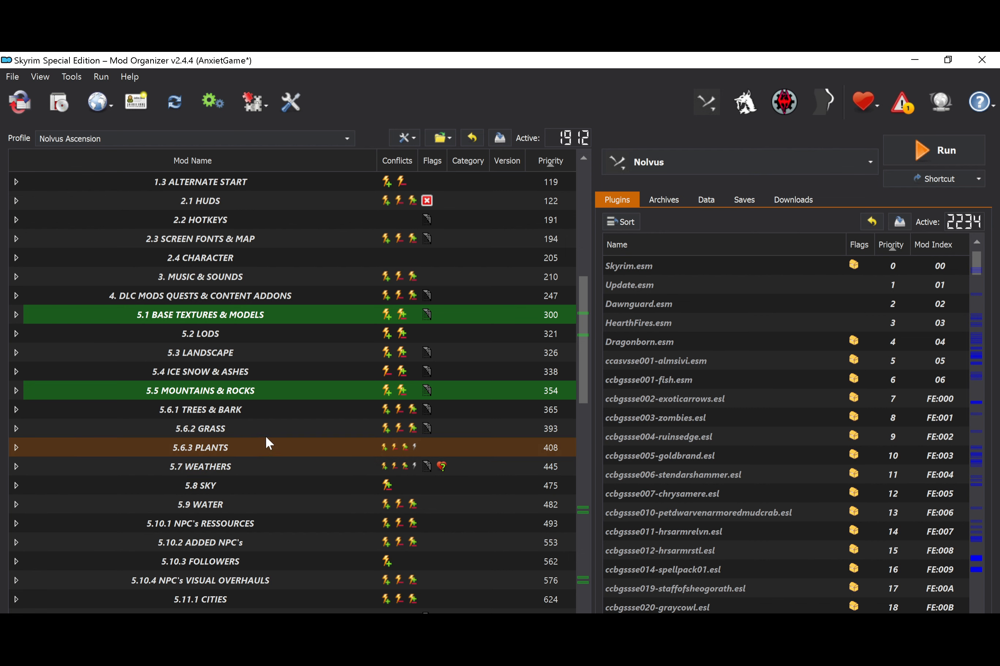
scroll(267, 428, up, 1)
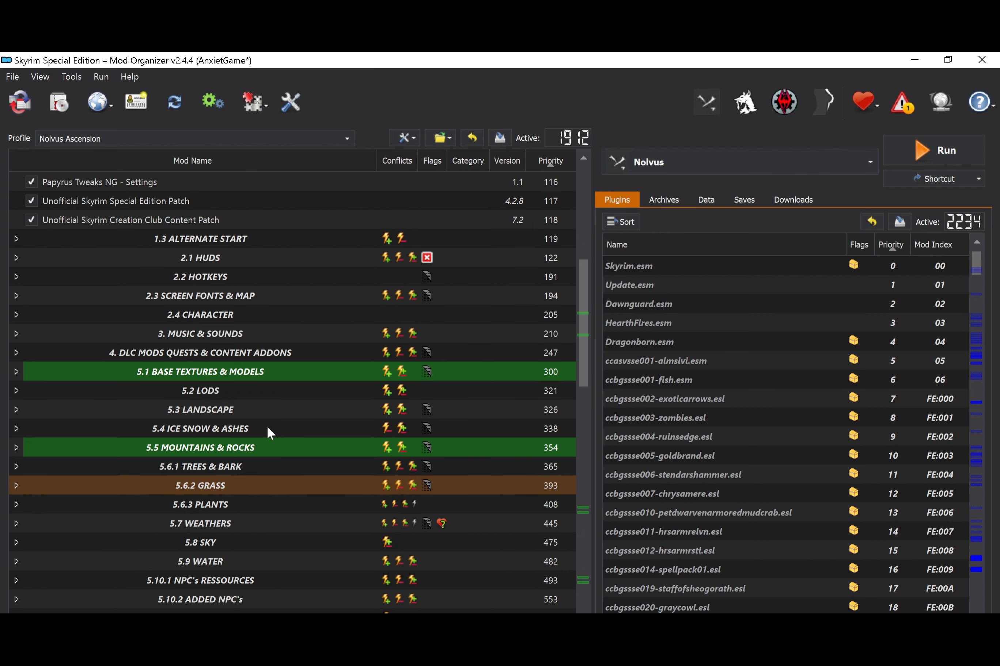
scroll(268, 428, down, 2)
scroll(267, 428, down, 4)
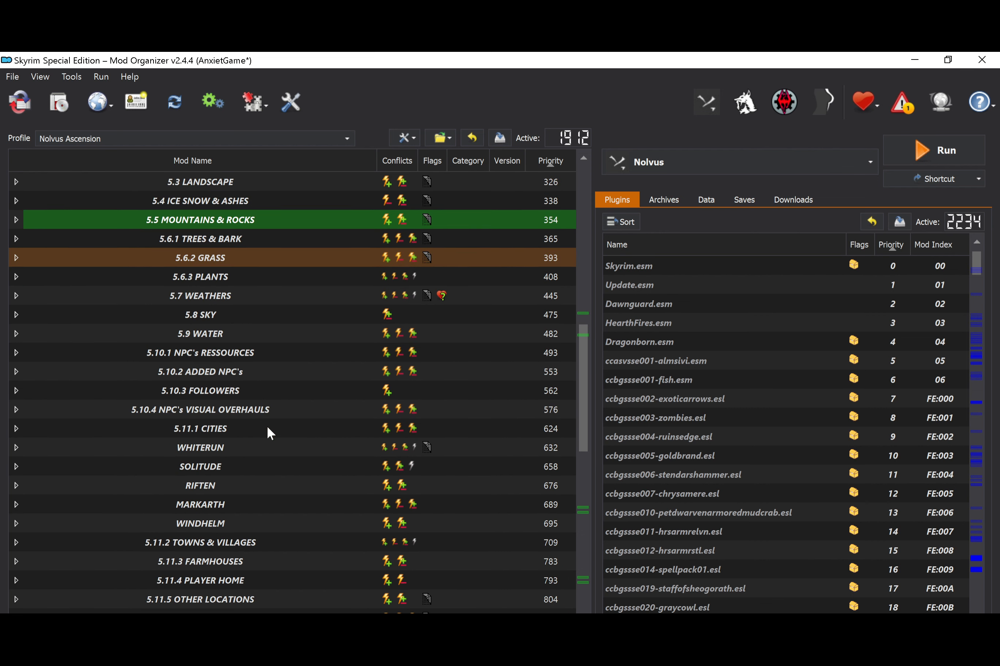
scroll(268, 428, up, 4)
click(179, 408)
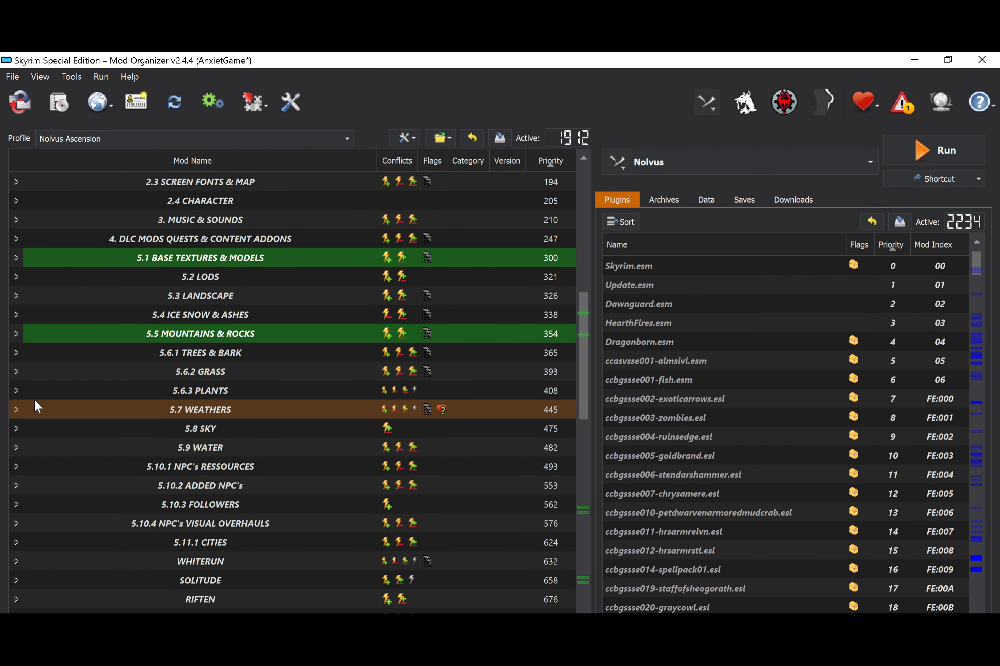
click(18, 412)
click(101, 426)
scroll(109, 425, down, 3)
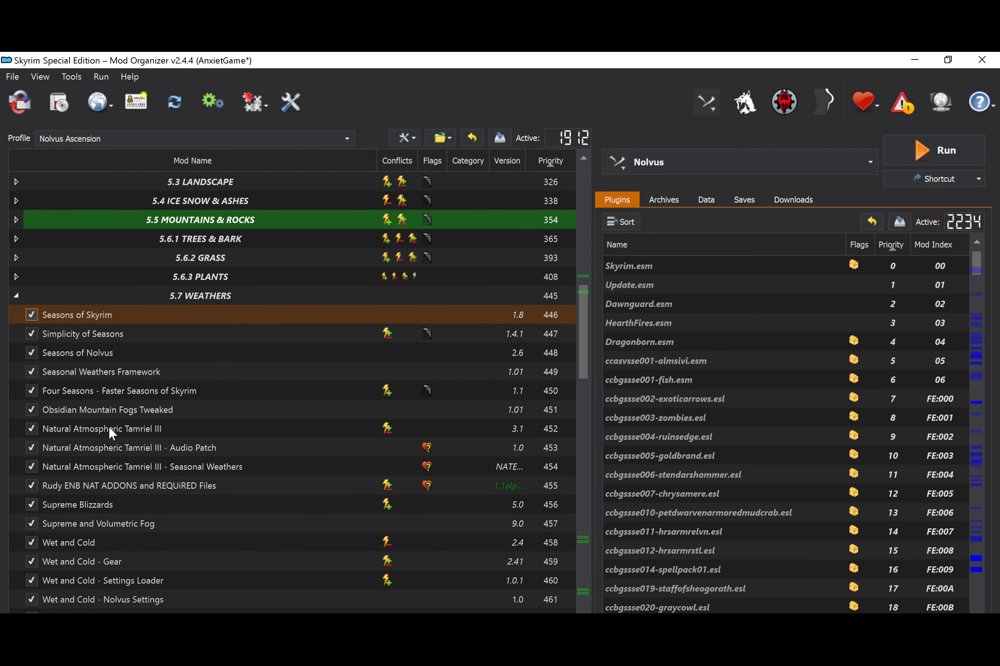
Select Rudy ENB NAT ADDONS and REQUiRED Files below Natural Atmospheric Tamriel III - Seasonal Weathers to check its placement
click(109, 428)
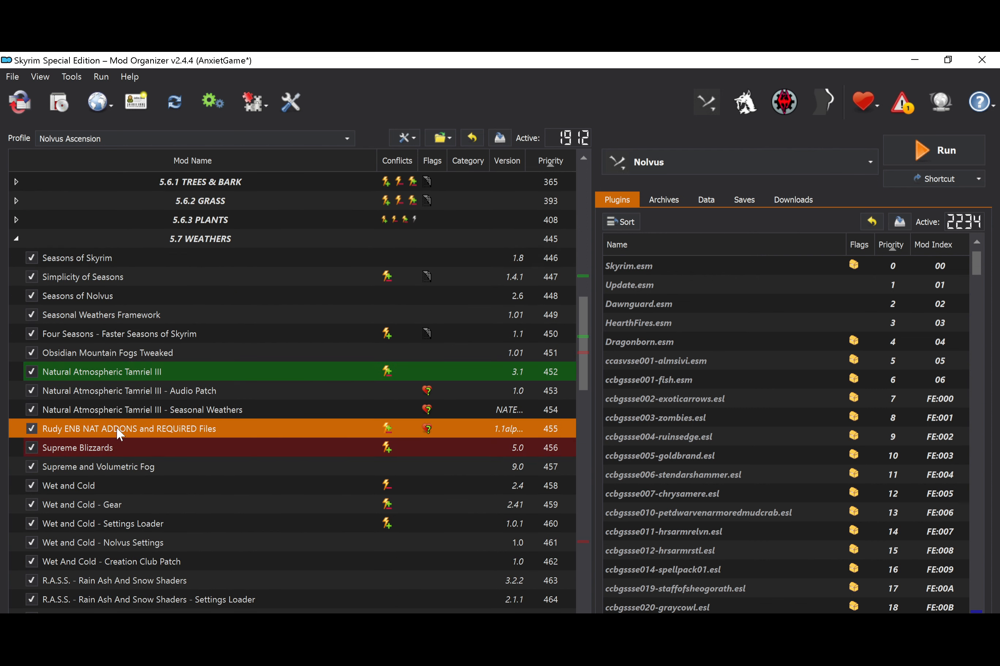
click(77, 434)
mouse_move(244, 438)
mouse_down()
mouse_move(243, 561)
mouse_move(255, 585)
mouse_move(263, 435)
mouse_up()
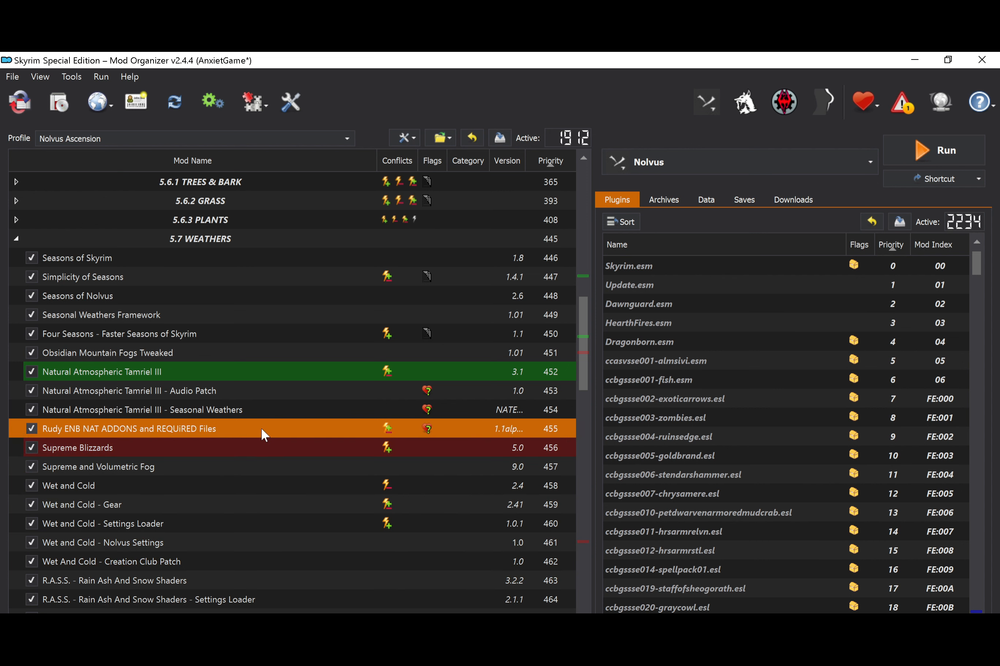
click(297, 431)
click(333, 429)
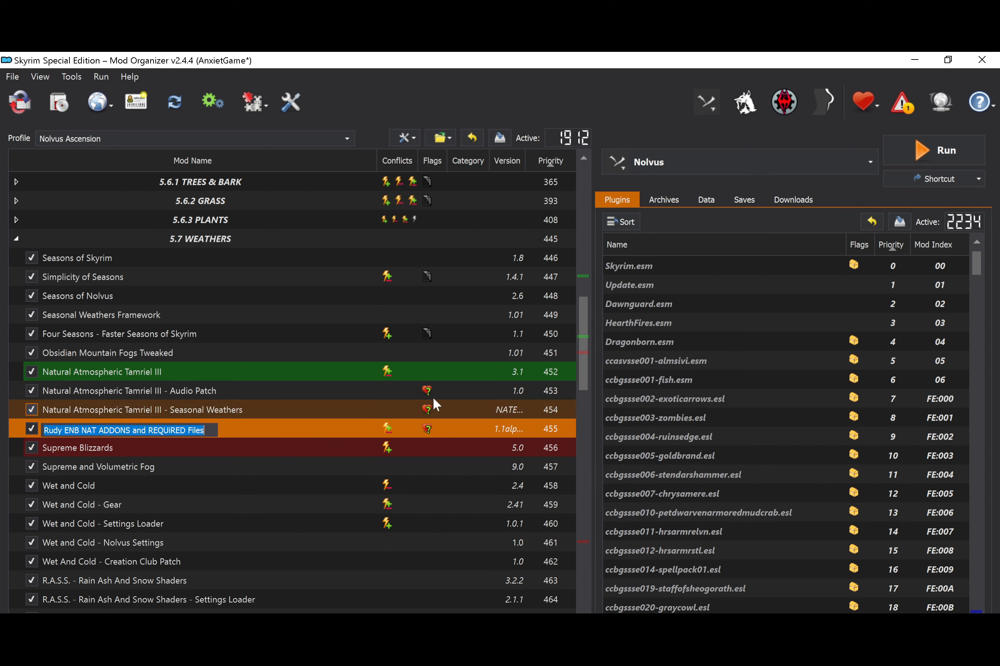
Locate NAT - Patch - Rudy ENB.esp and NightEyeENBFix.esp in the plugin load order and select each of them
drag(583, 327, 585, 623)
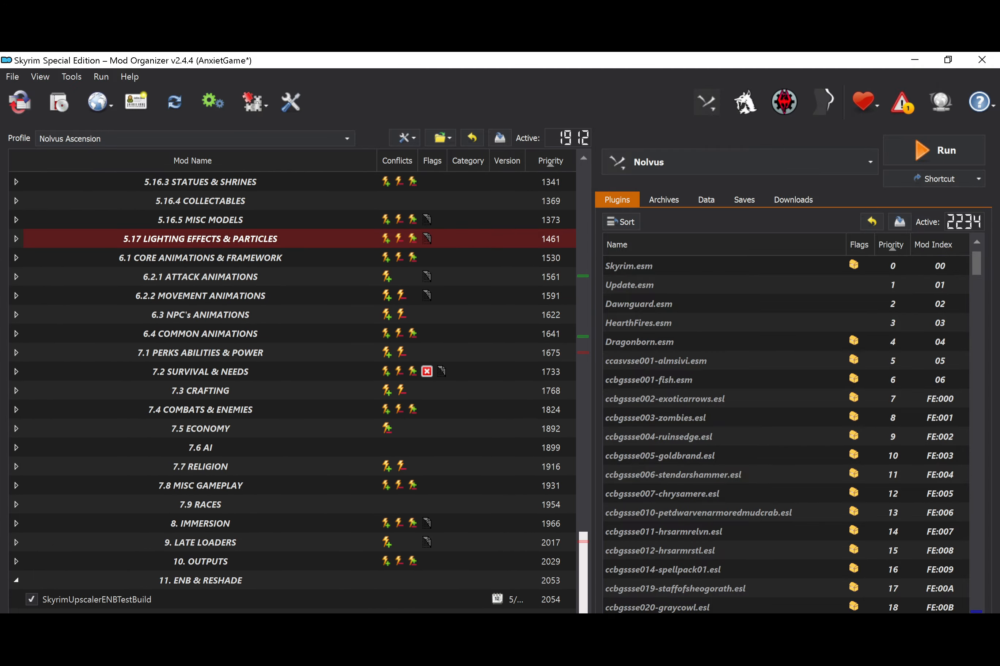
drag(976, 271, 961, 620)
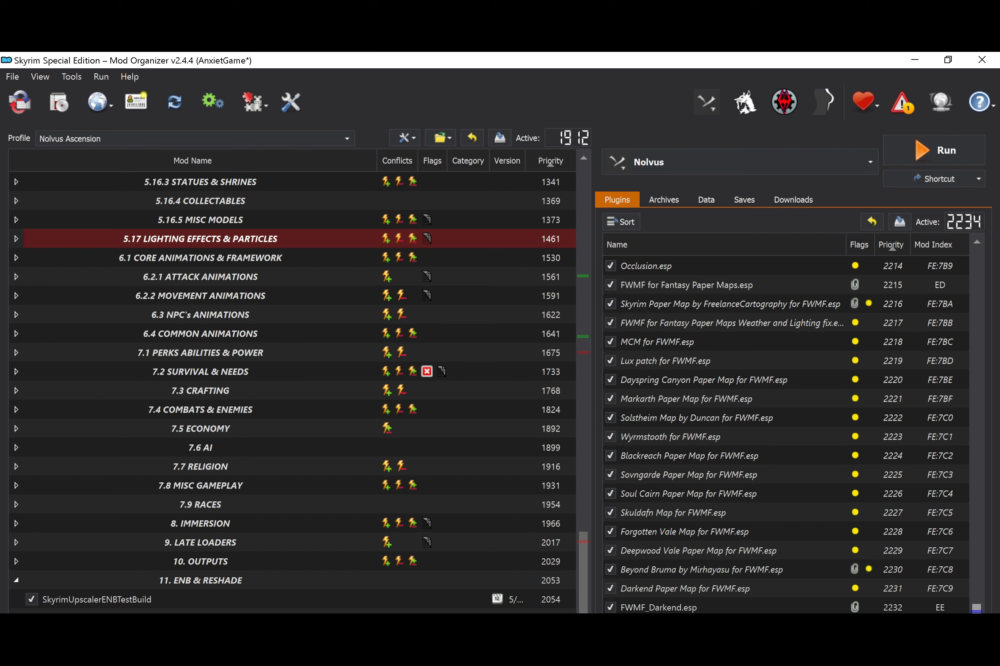
drag(975, 622, 975, 607)
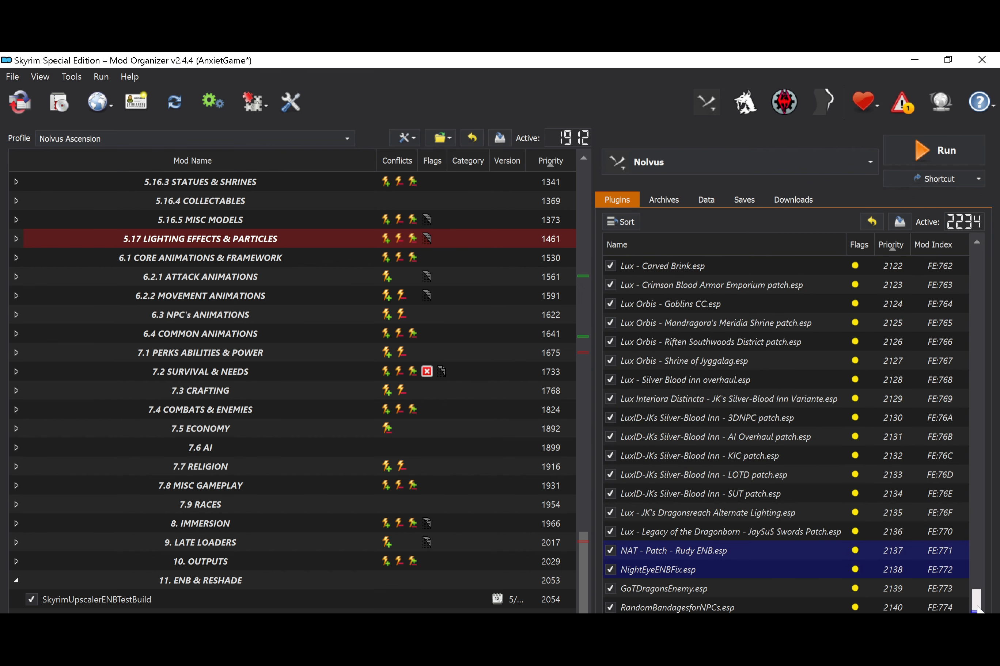
click(764, 555)
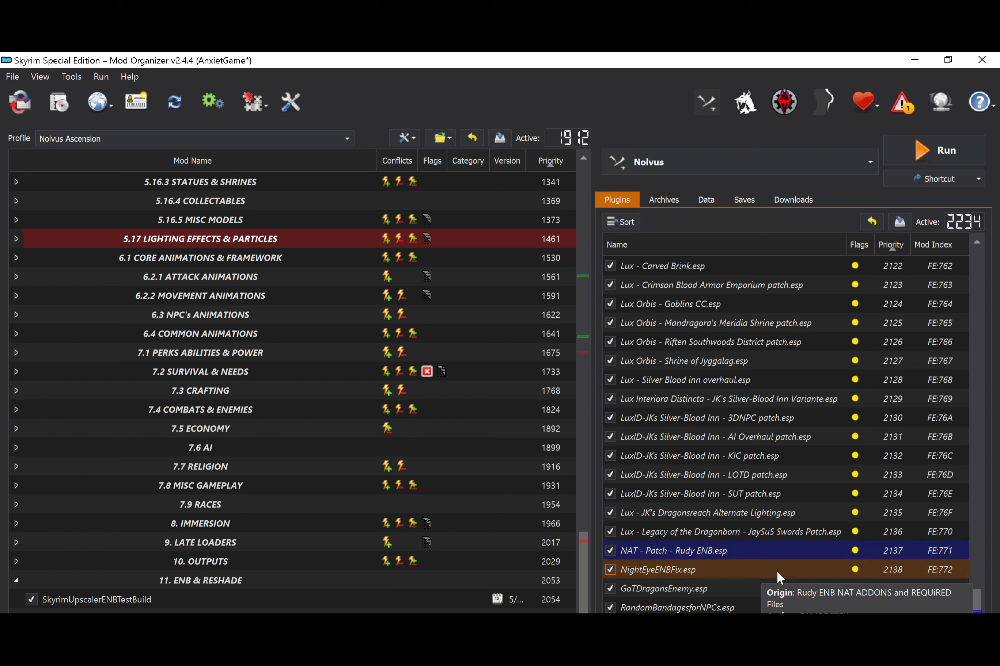
shift+click(761, 570)
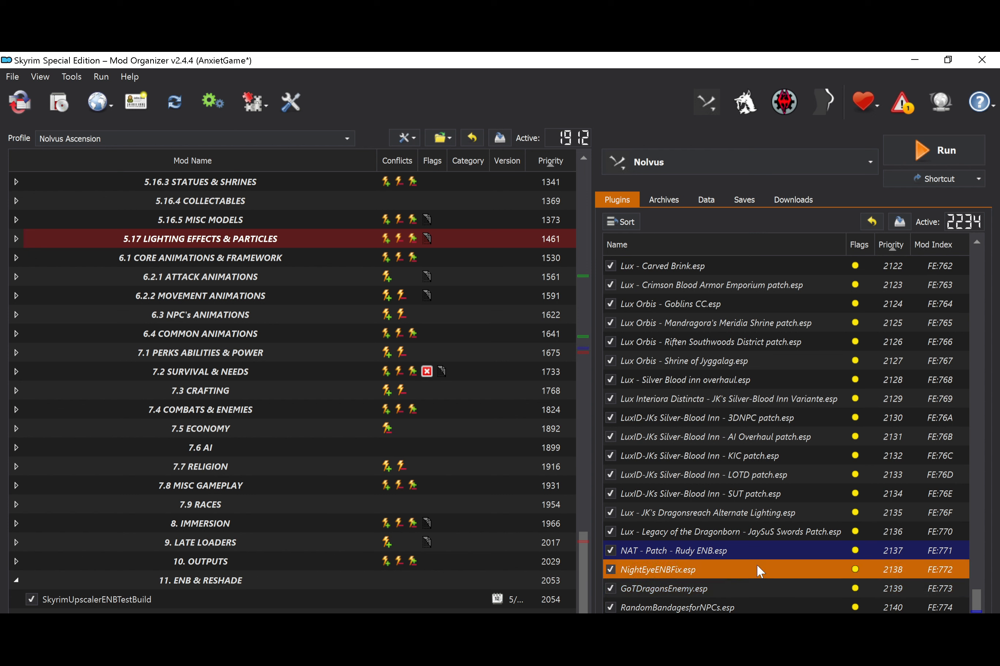
Check the positions of the two Rudy ENB plugins relative to Lux - Legacy of the Dragonborn - JaySuS Swords Patch.esp
click(719, 530)
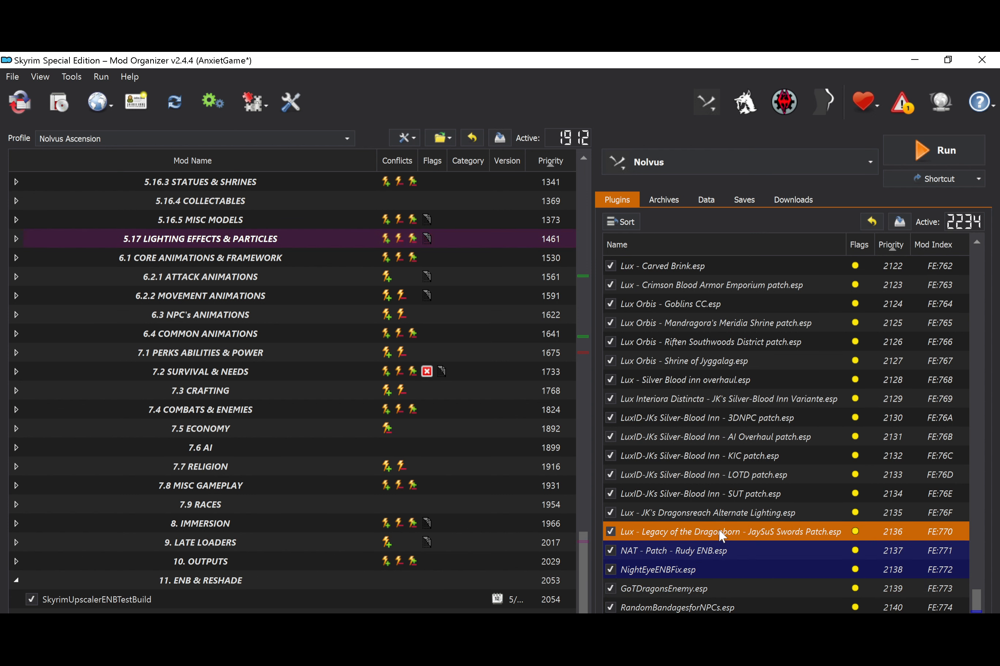
click(659, 549)
click(661, 565)
click(664, 551)
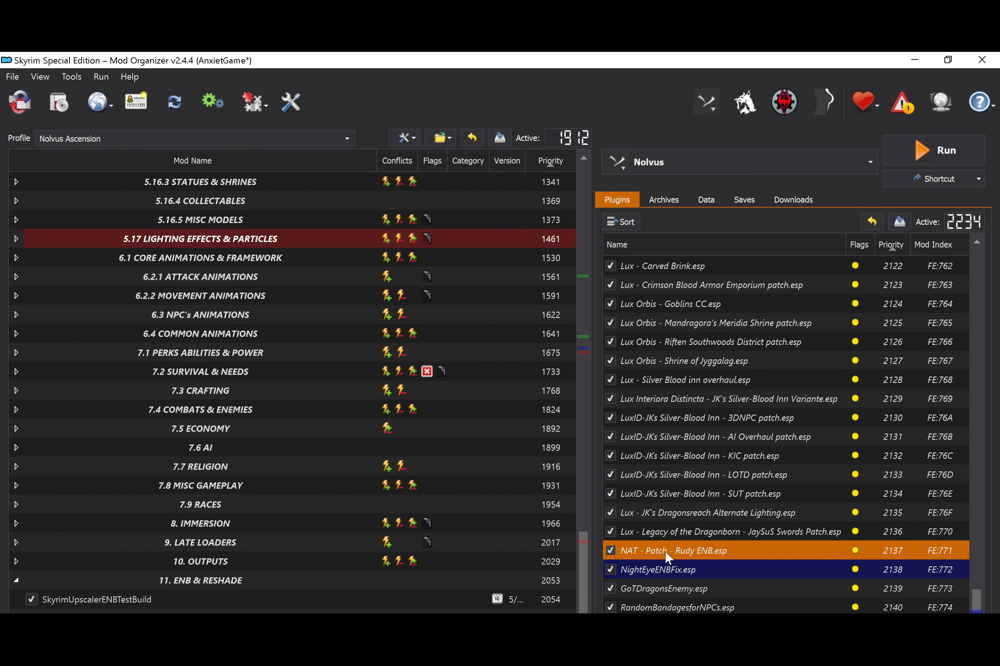
click(666, 535)
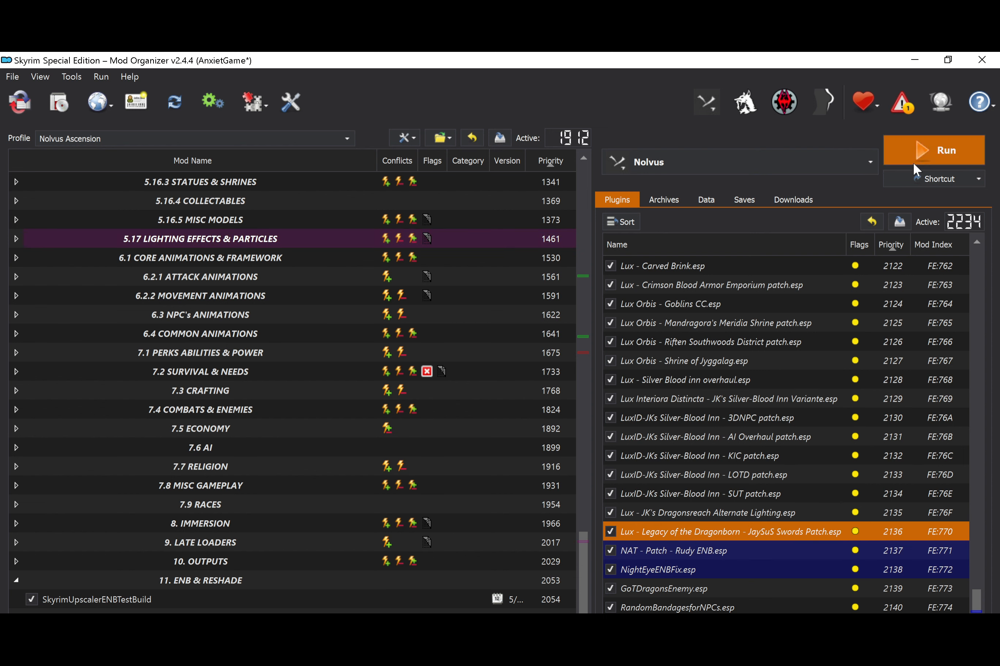